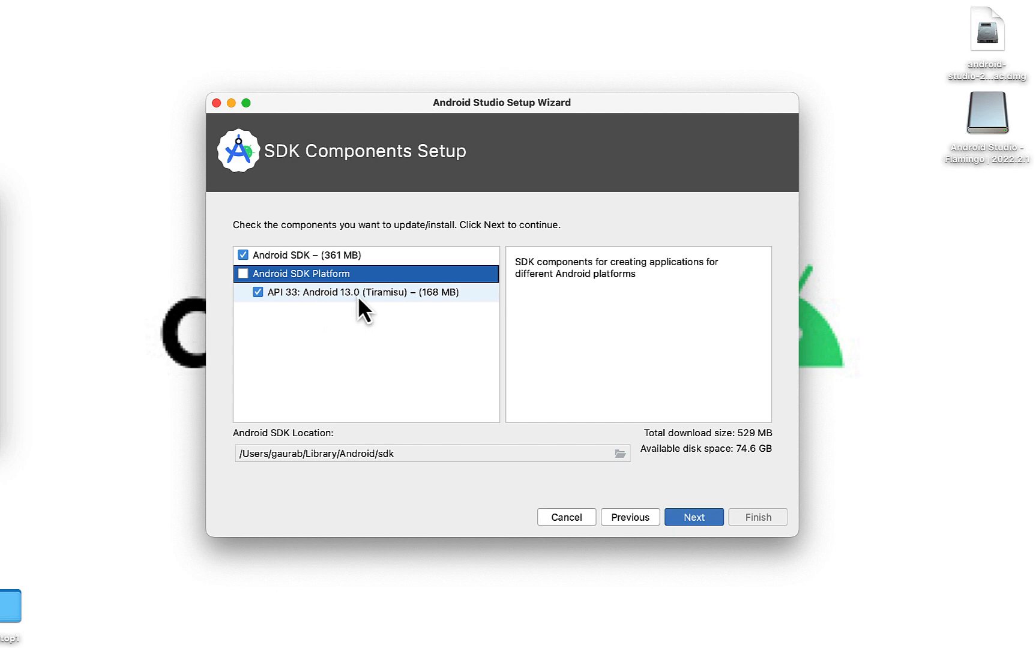
# - Keep the API 33: Android 13.0 (Tiramisu) component and the default SDK location, and proceed to verifying the settings
pyautogui.click(340, 296)
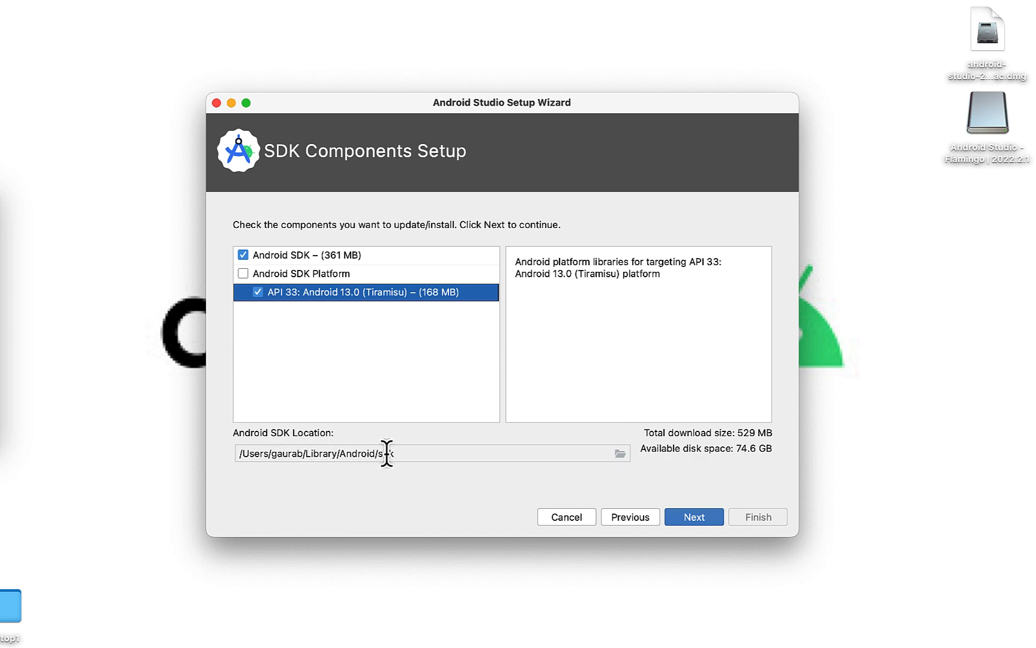
pyautogui.moveTo(401, 453); pyautogui.dragTo(239, 454)
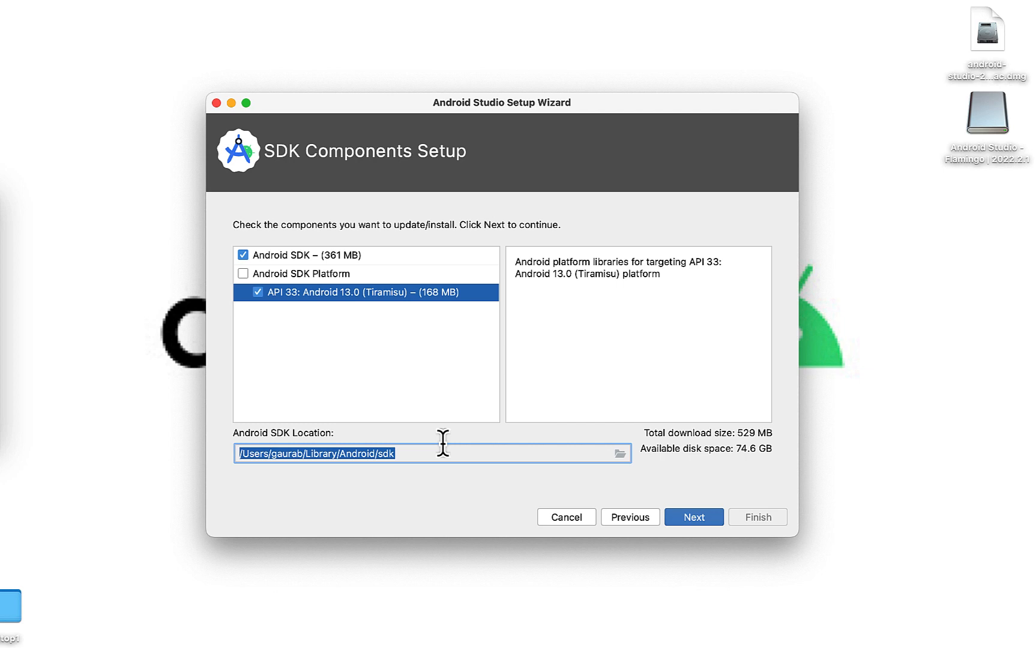
pyautogui.click(694, 517)
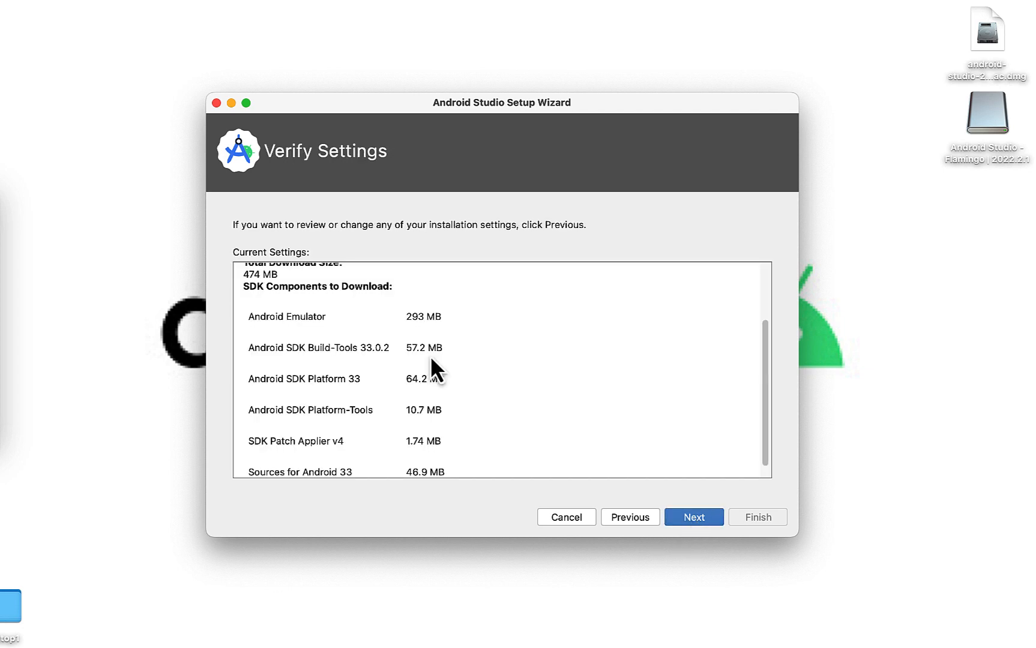
# - Review the setup summary and each SDK component to download, from Android Emulator to Sources for Android 33
pyautogui.scroll(-1, 431, 362)
pyautogui.scroll(5, 431, 360)
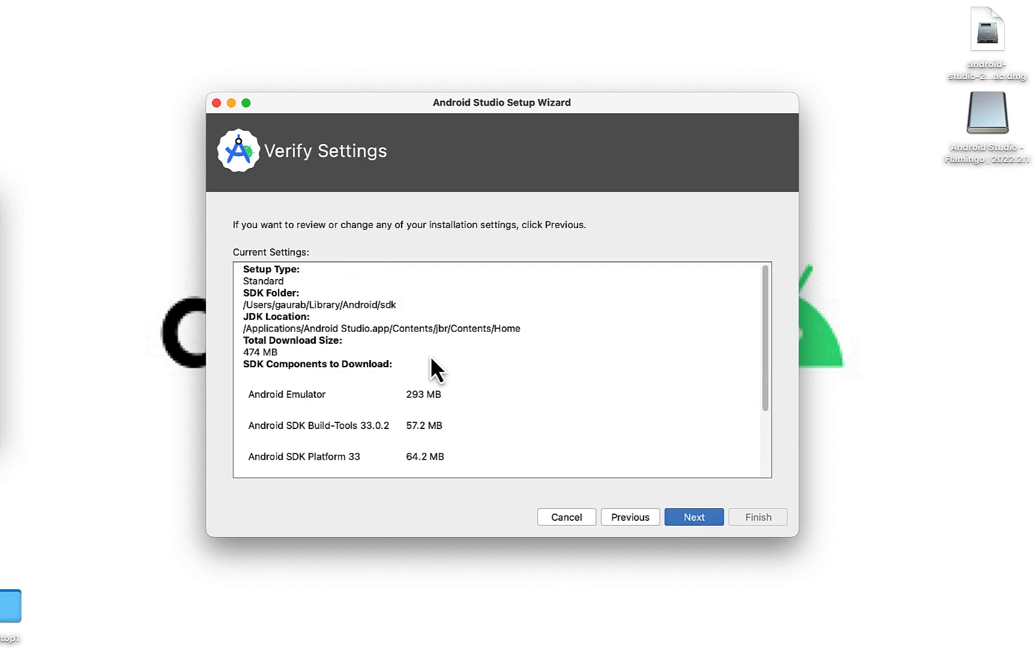
pyautogui.scroll(-5, 431, 360)
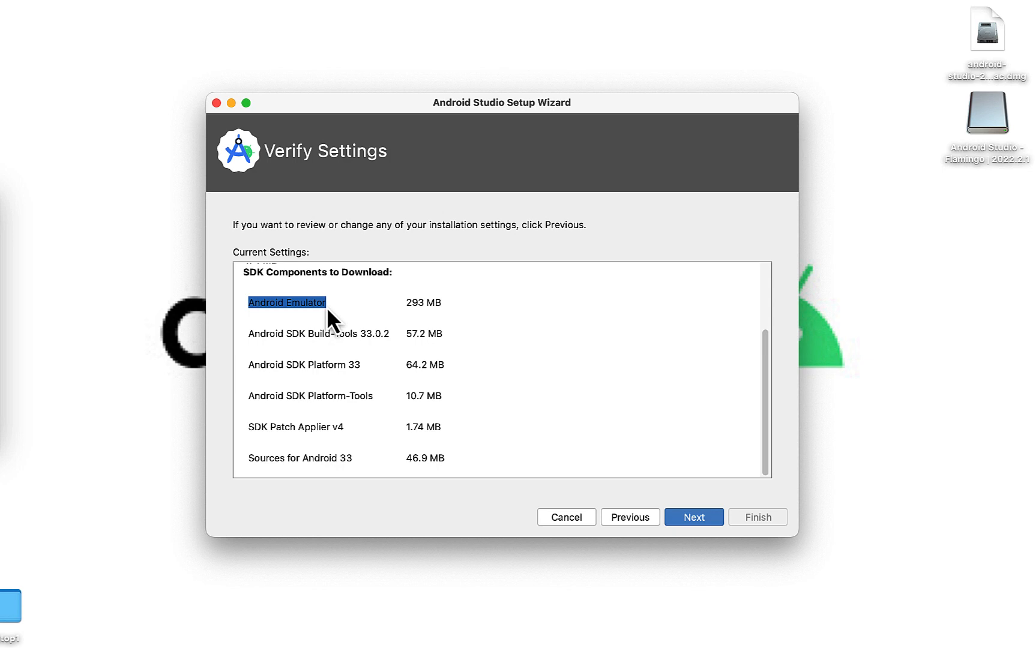
pyautogui.click(252, 337)
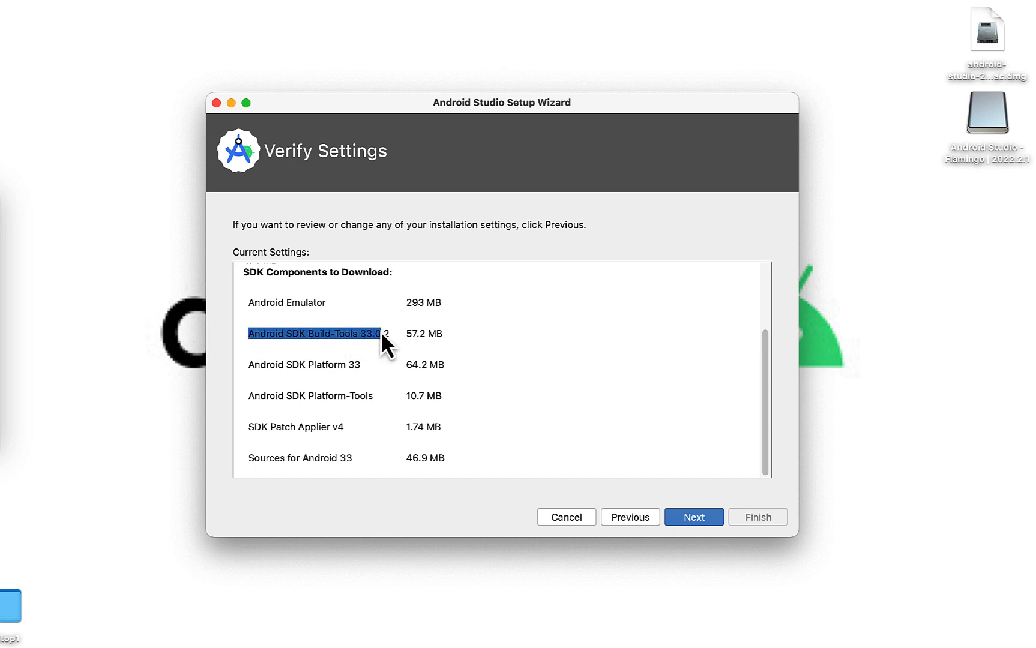
pyautogui.click(258, 374)
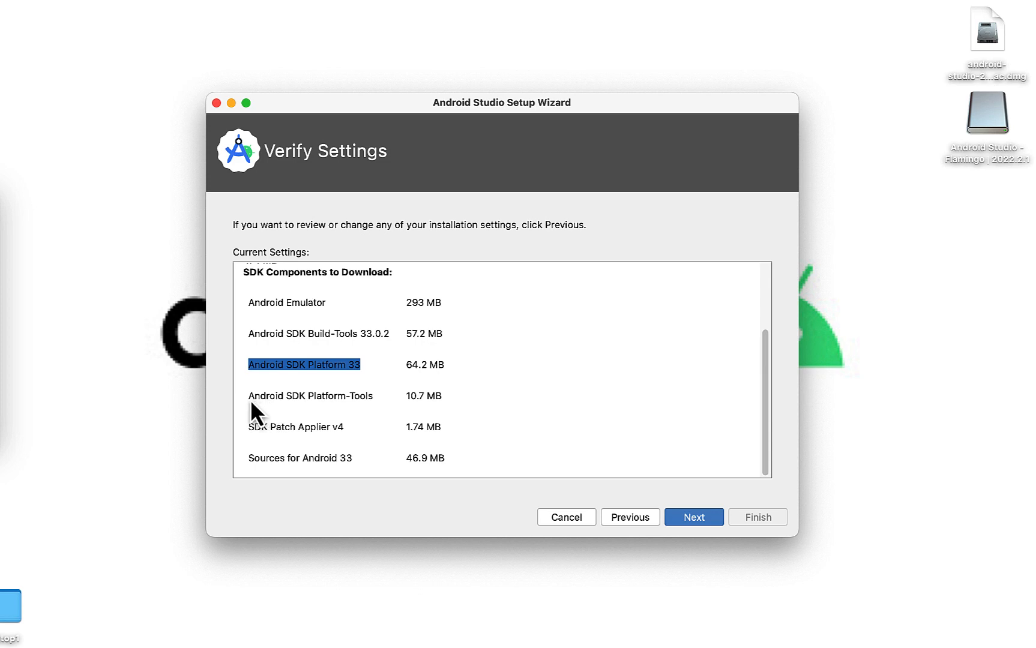
pyautogui.moveTo(252, 400); pyautogui.dragTo(260, 401)
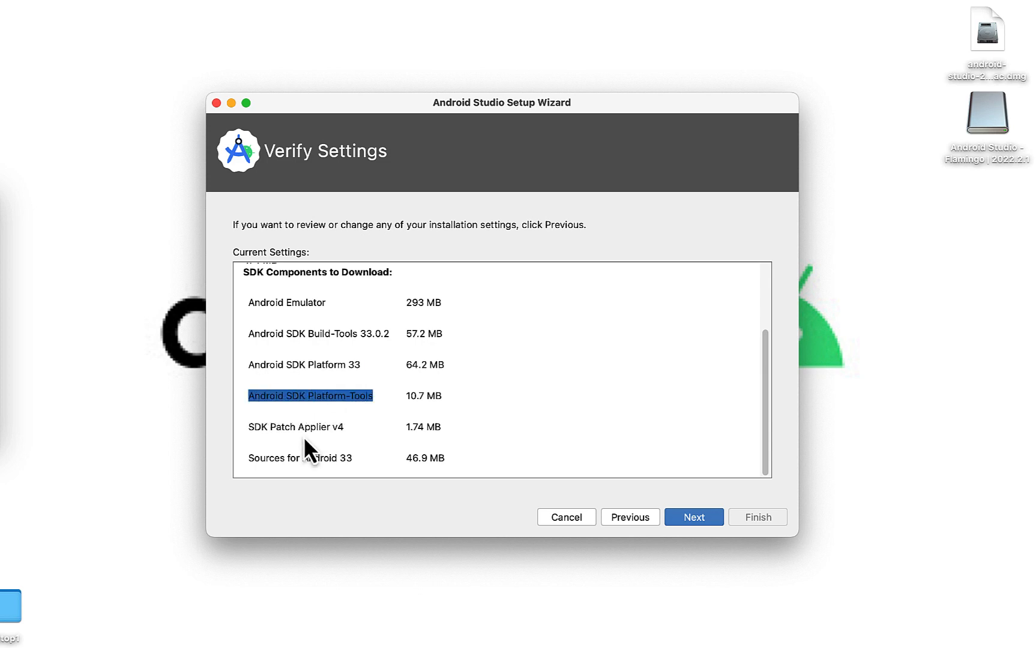
pyautogui.moveTo(250, 428); pyautogui.dragTo(273, 428)
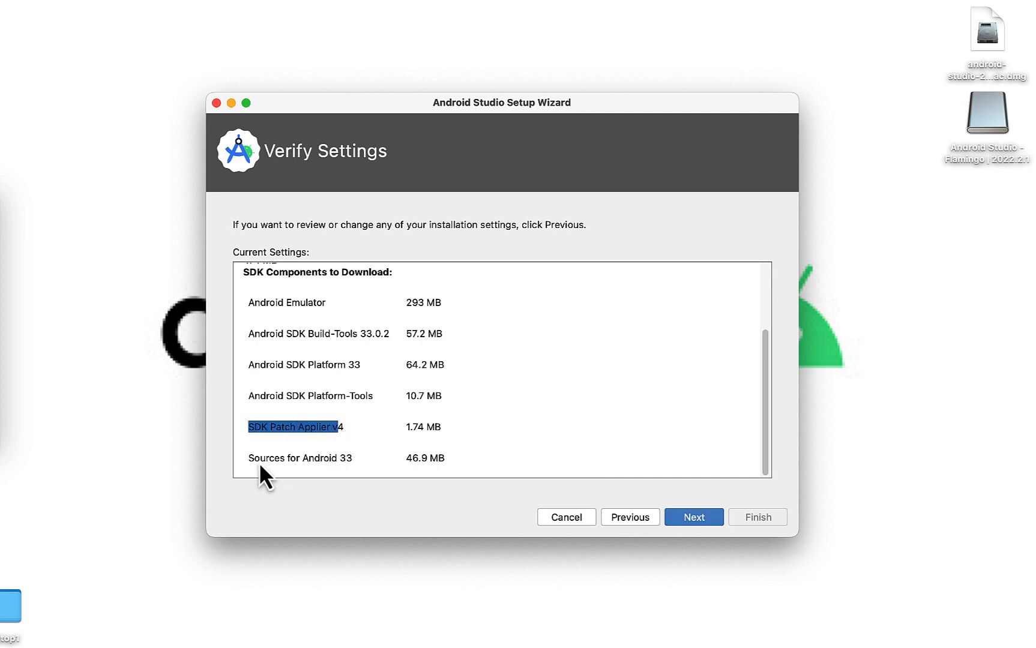
pyautogui.moveTo(259, 462); pyautogui.dragTo(360, 463)
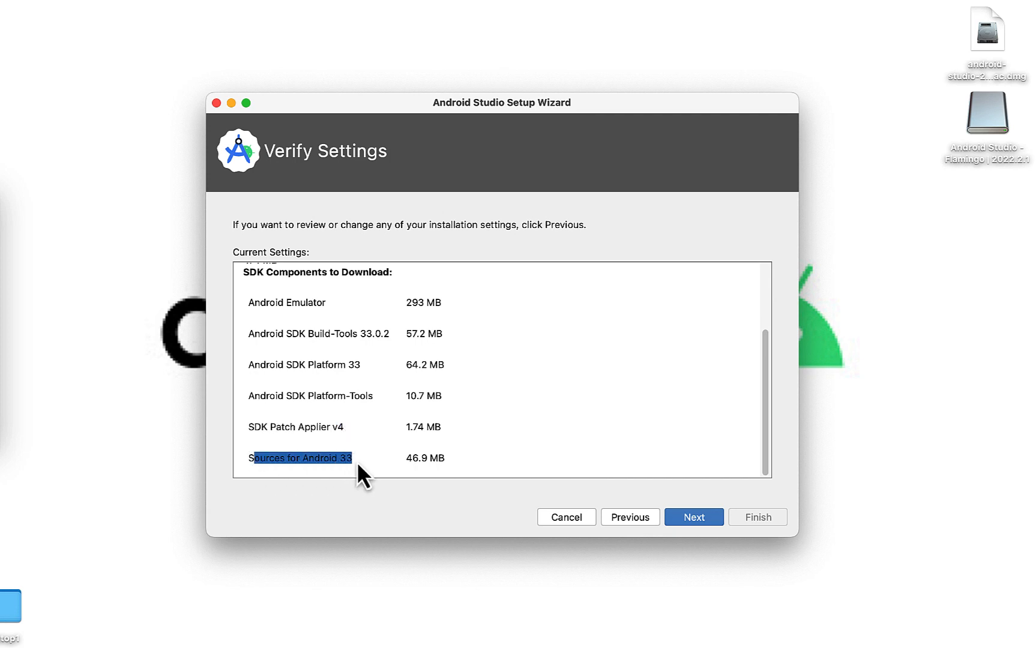
pyautogui.click(613, 422)
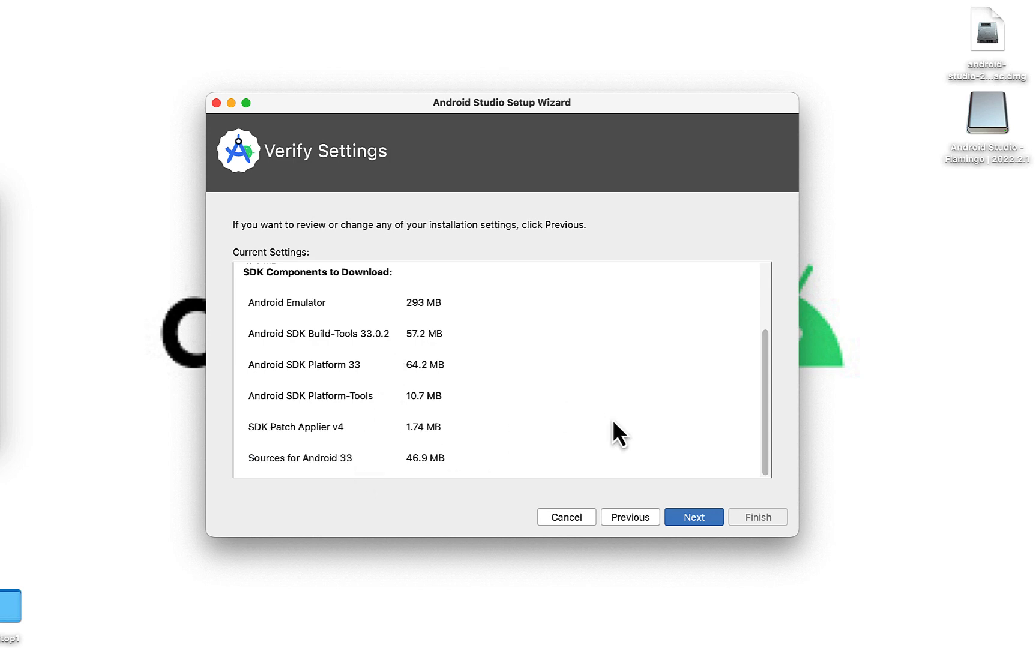
# - Accept the android-sdk-license covering the listed components, including Android Emulator, and start their download
pyautogui.click(691, 519)
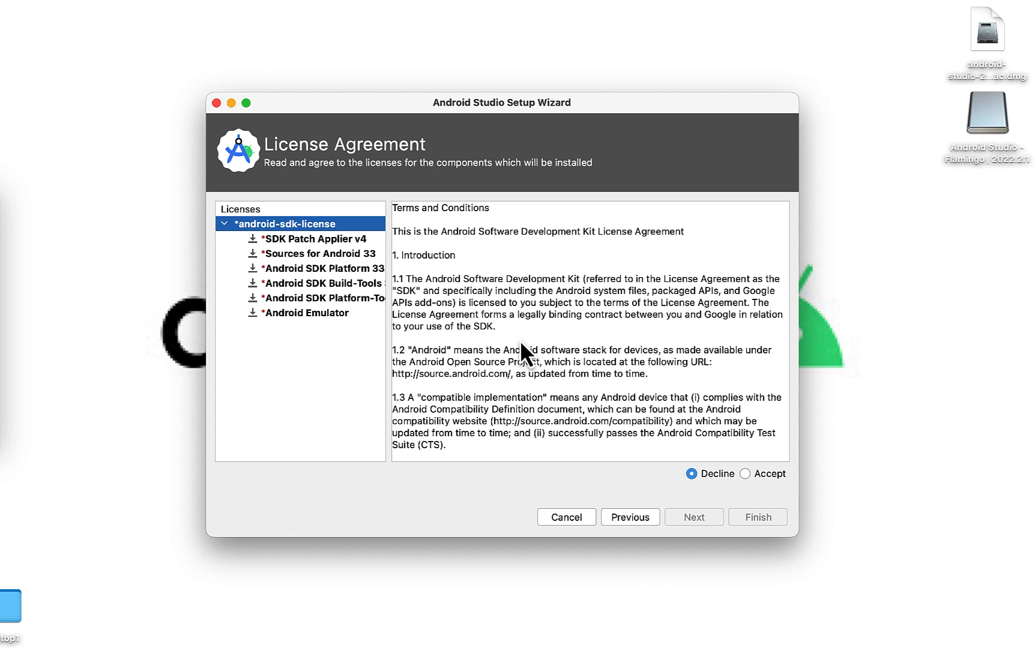
pyautogui.click(745, 475)
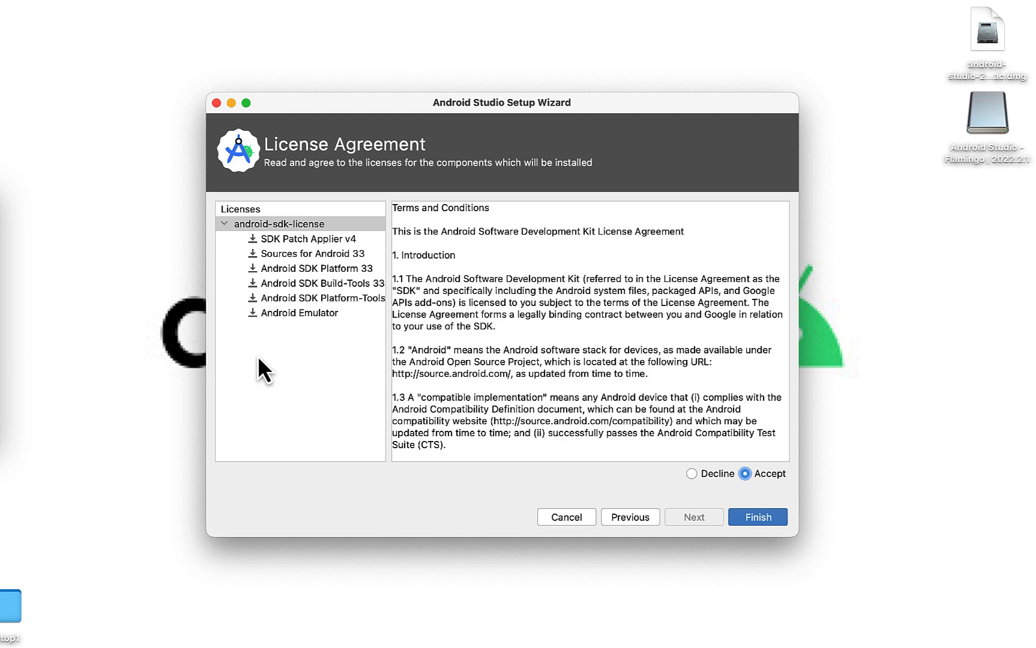
pyautogui.click(283, 316)
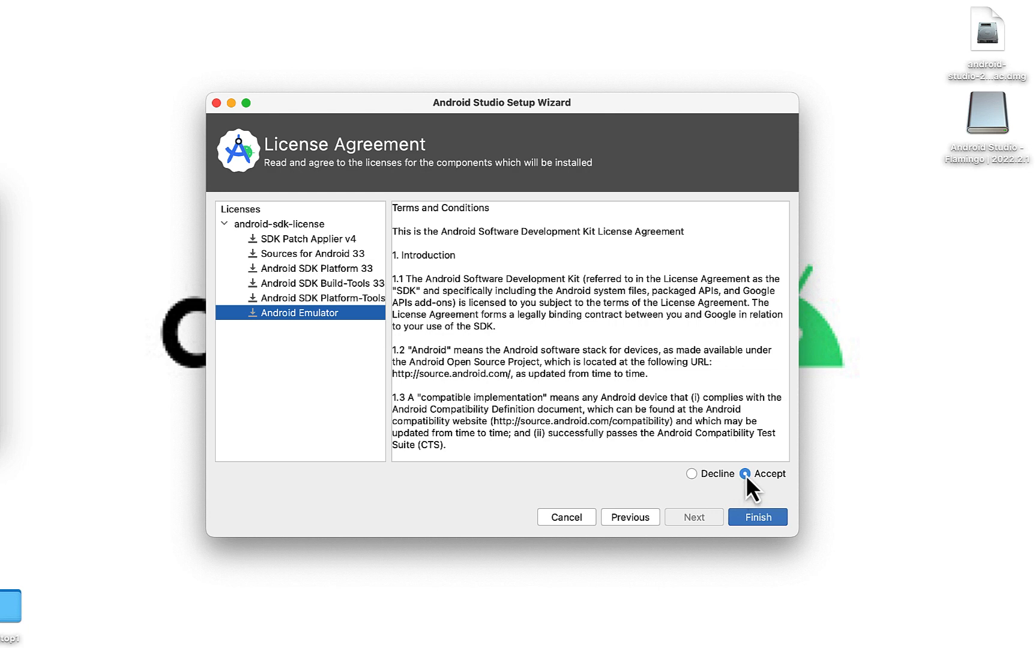
pyautogui.click(752, 518)
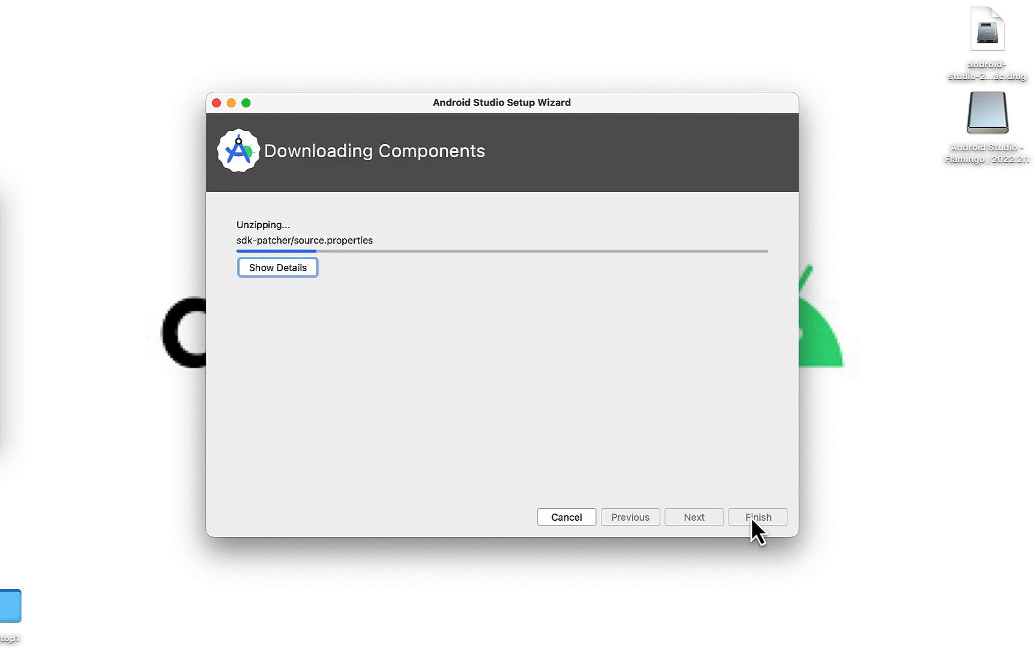
# - Show the download details to follow the component installation log, and finish the setup wizard once installation completes
pyautogui.click(275, 269)
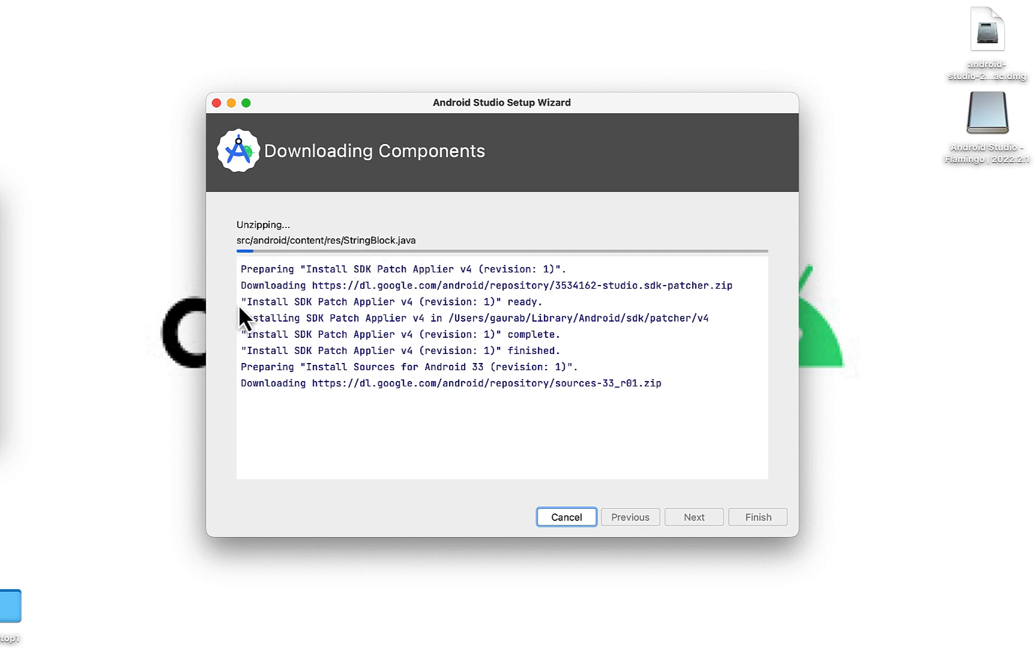
pyautogui.moveTo(251, 289); pyautogui.dragTo(435, 385)
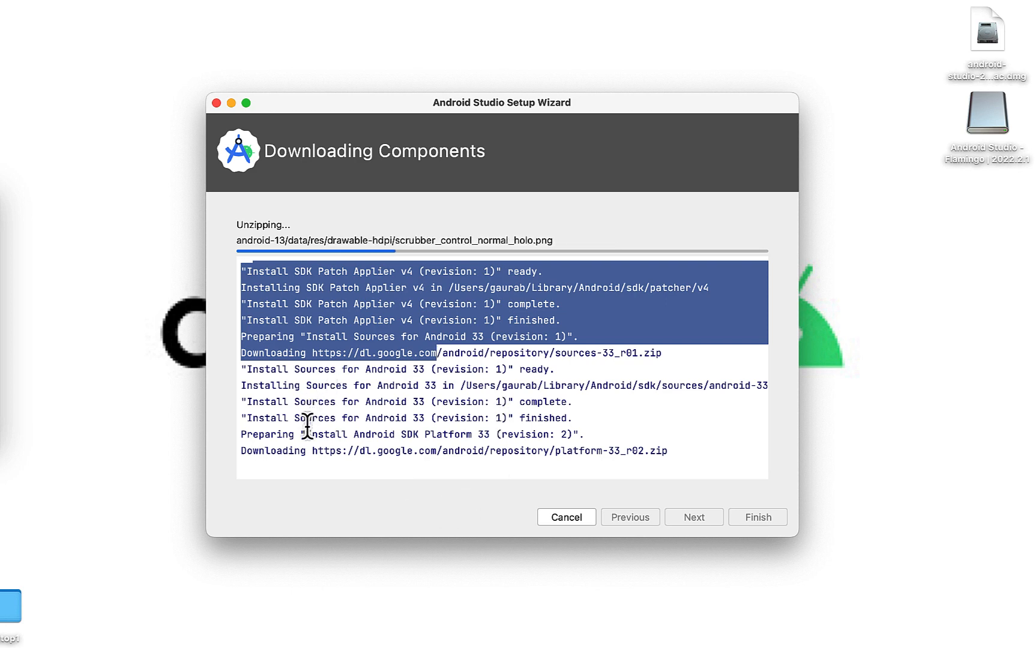
pyautogui.moveTo(305, 433); pyautogui.dragTo(493, 427)
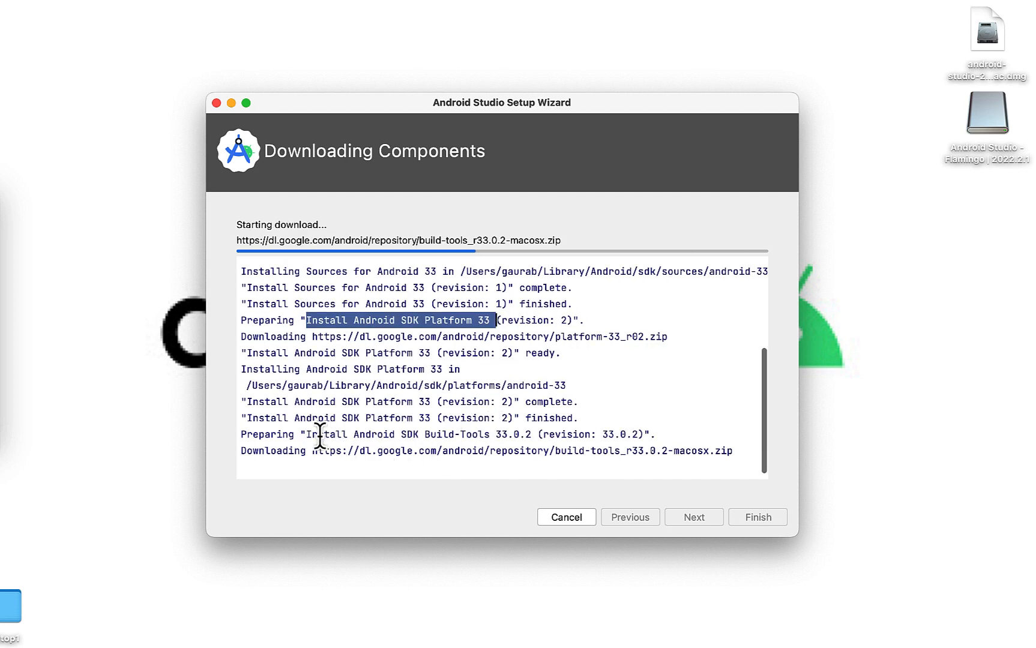
pyautogui.moveTo(307, 434); pyautogui.dragTo(531, 432)
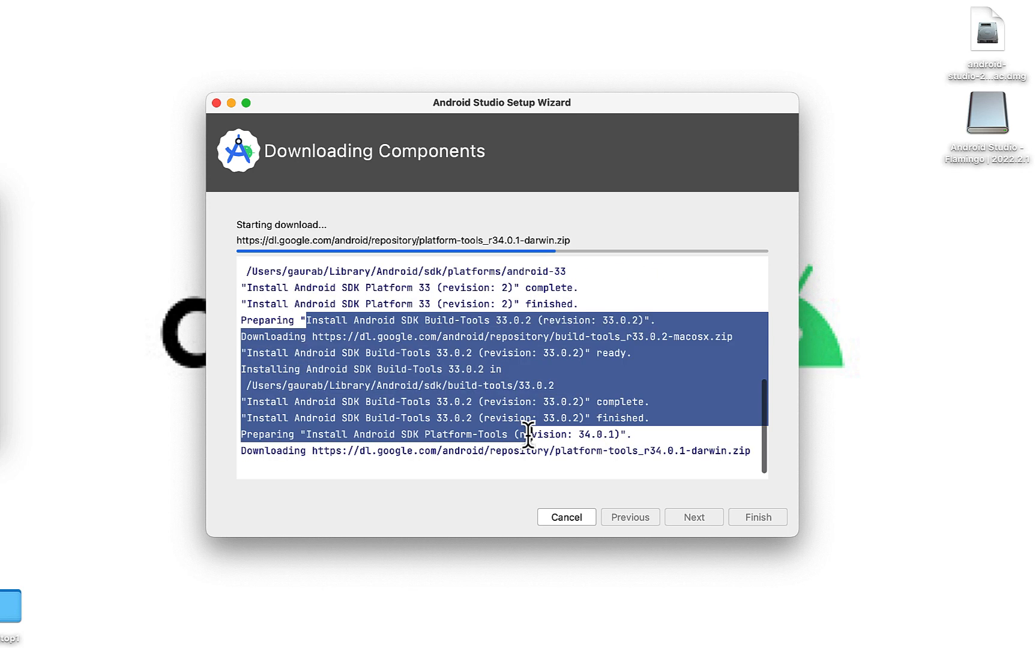
pyautogui.click(533, 432)
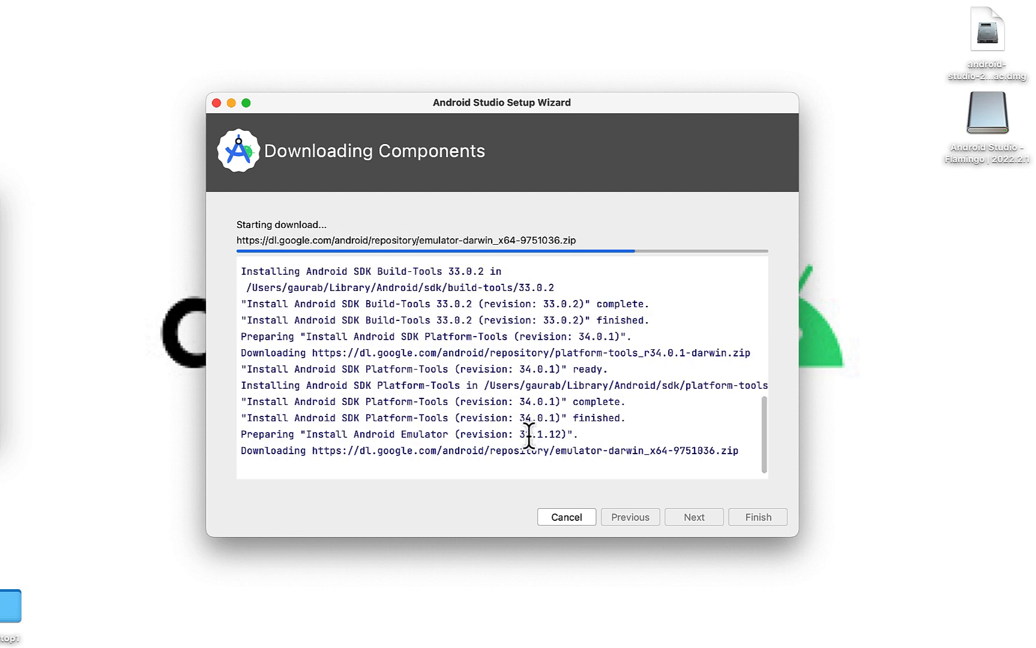
pyautogui.moveTo(305, 433); pyautogui.dragTo(447, 429)
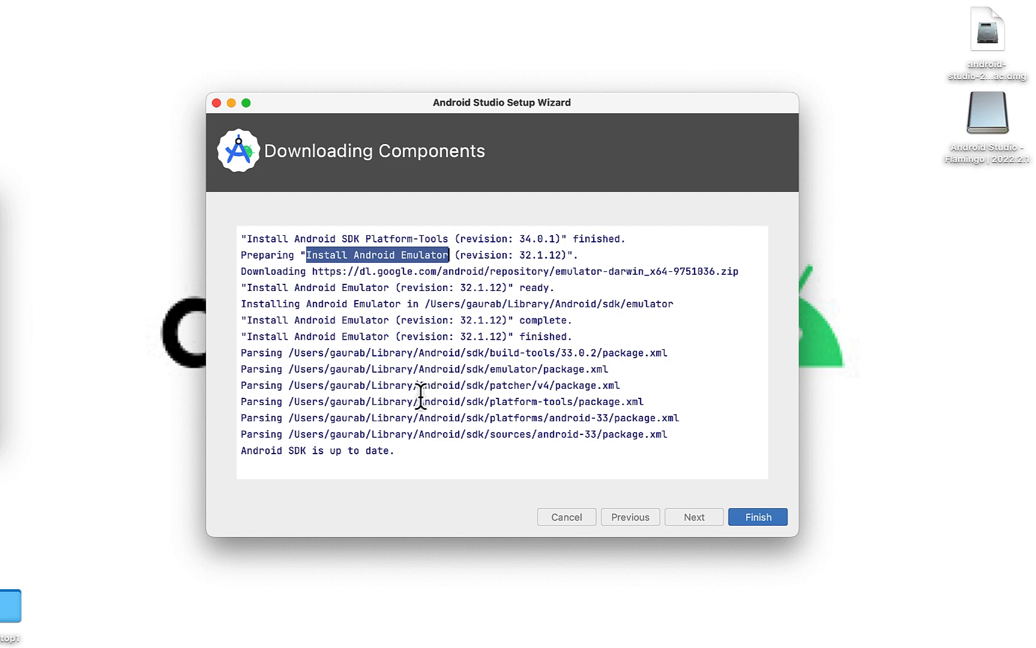
pyautogui.moveTo(242, 451); pyautogui.dragTo(424, 452)
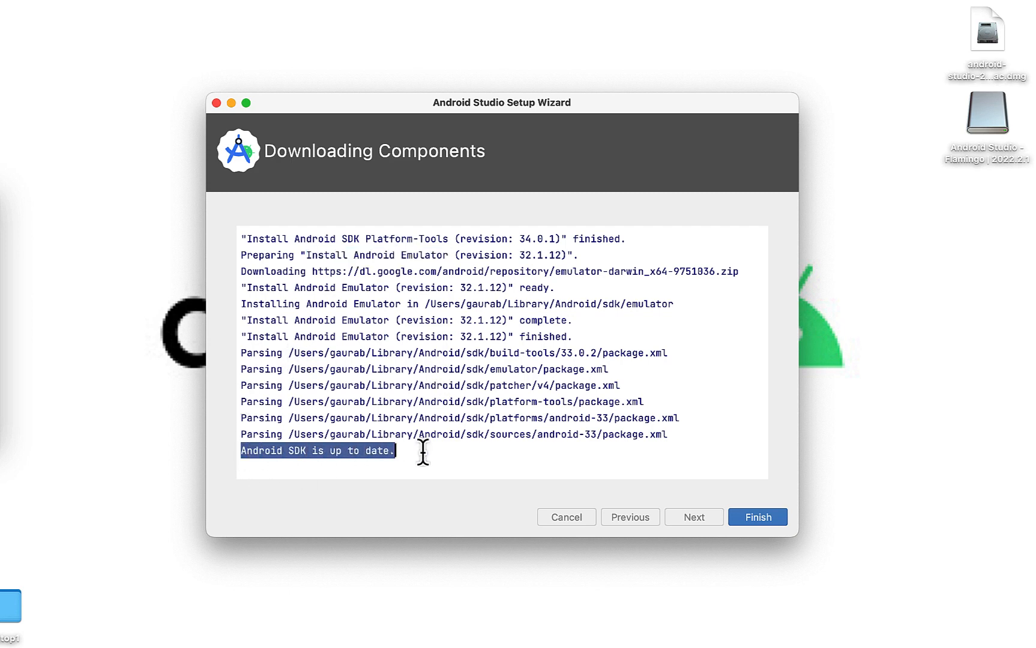
pyautogui.click(752, 517)
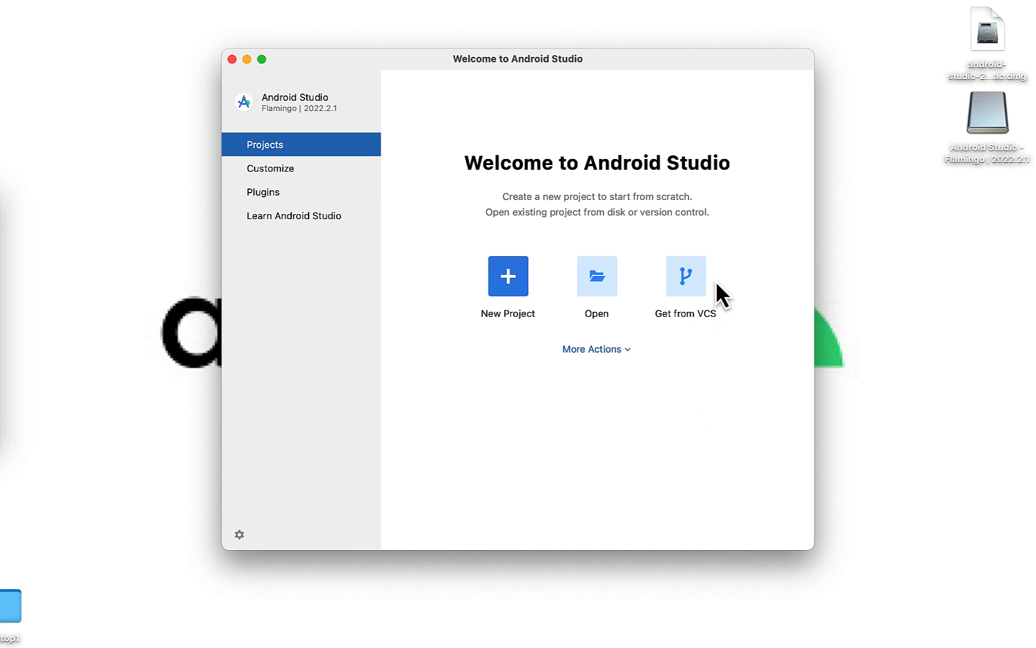
# - Open the SDK Manager from the welcome window and check the Android SDK location path
pyautogui.click(627, 352)
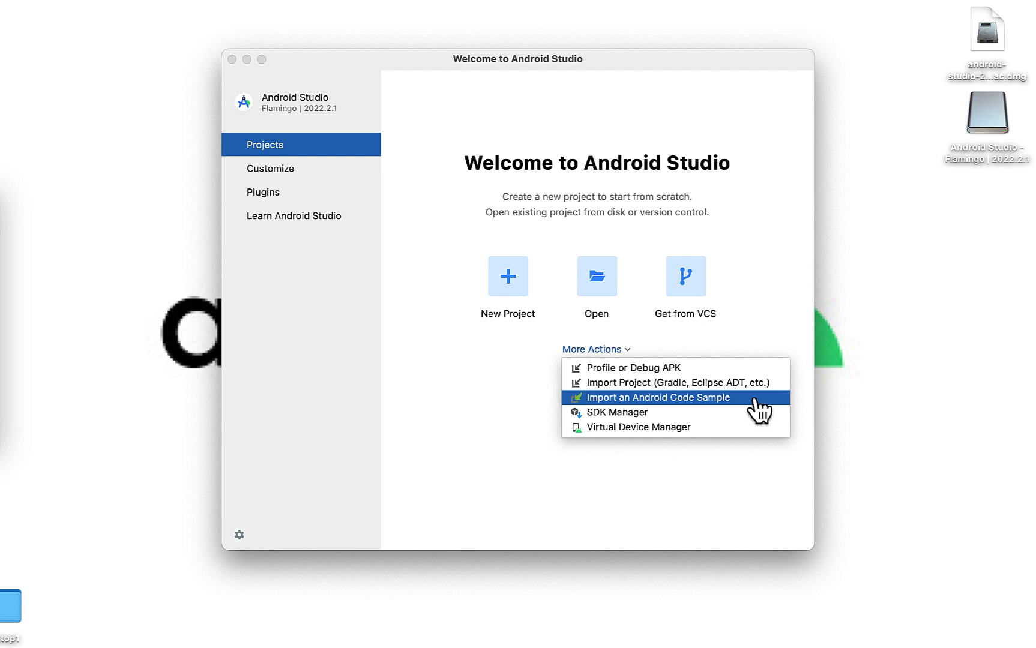
pyautogui.click(619, 412)
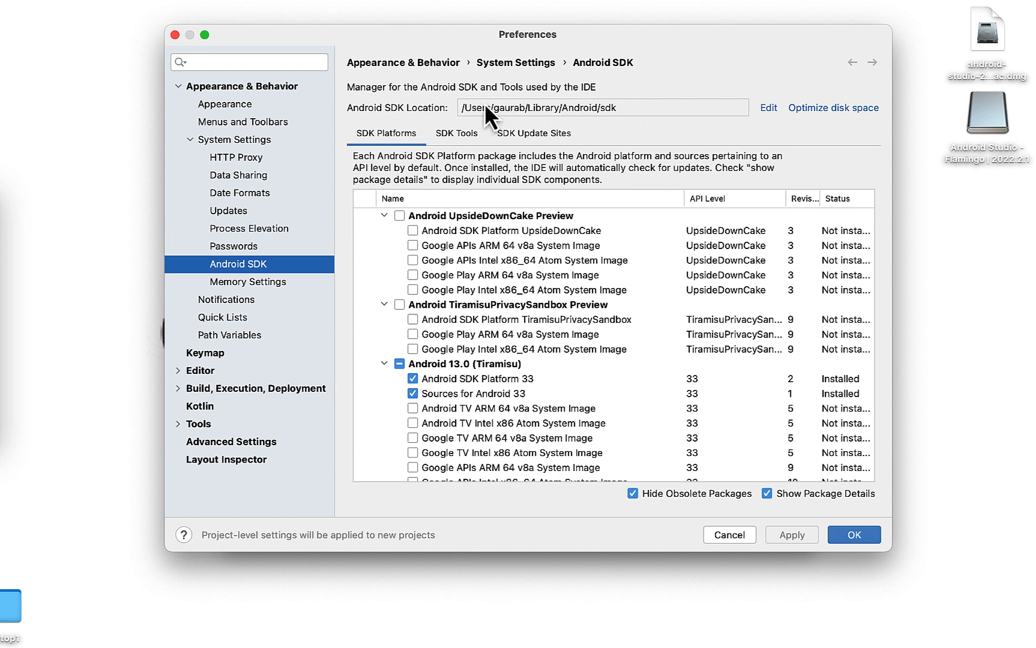
pyautogui.click(463, 111)
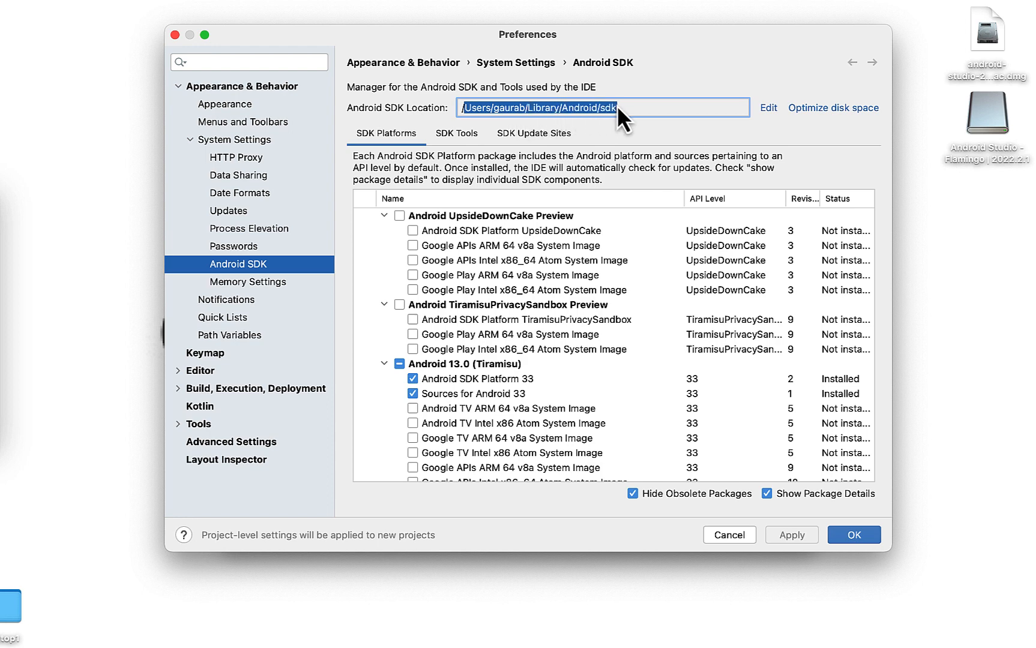
pyautogui.moveTo(618, 105); pyautogui.dragTo(488, 117)
# - Compare the SDK platforms list without and with package details, and examine the individual packages for each Android version
pyautogui.click(766, 492)
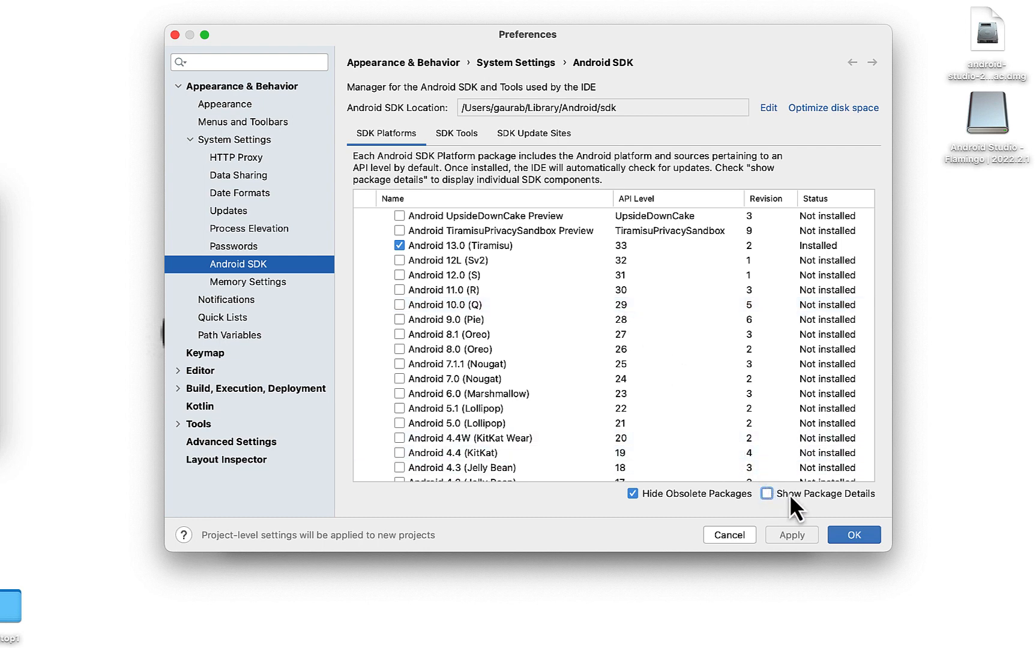
pyautogui.click(767, 493)
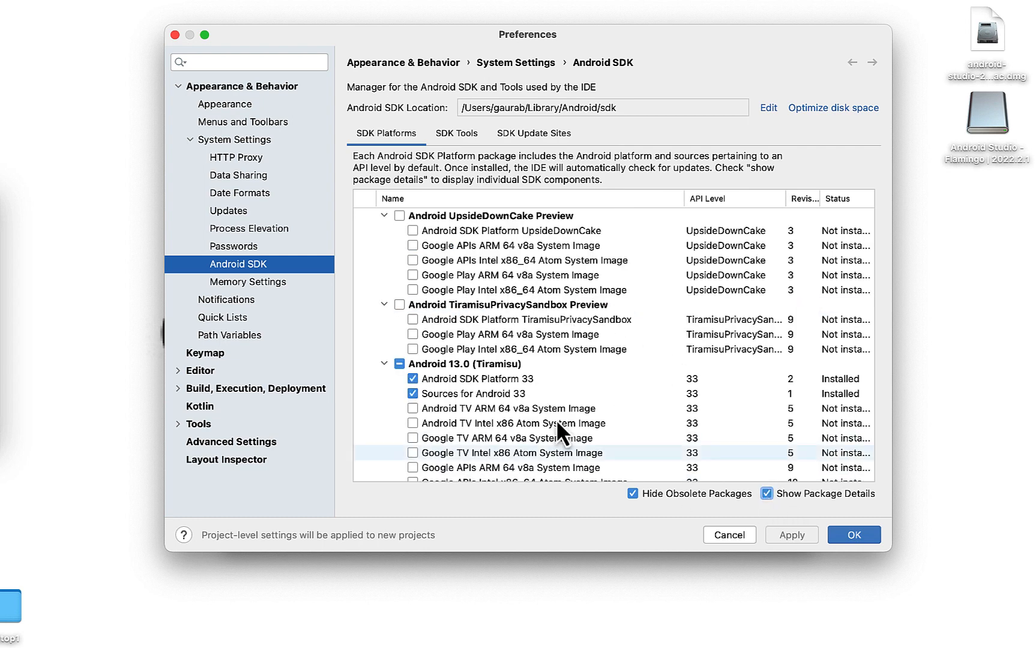
pyautogui.scroll(-5, 488, 413)
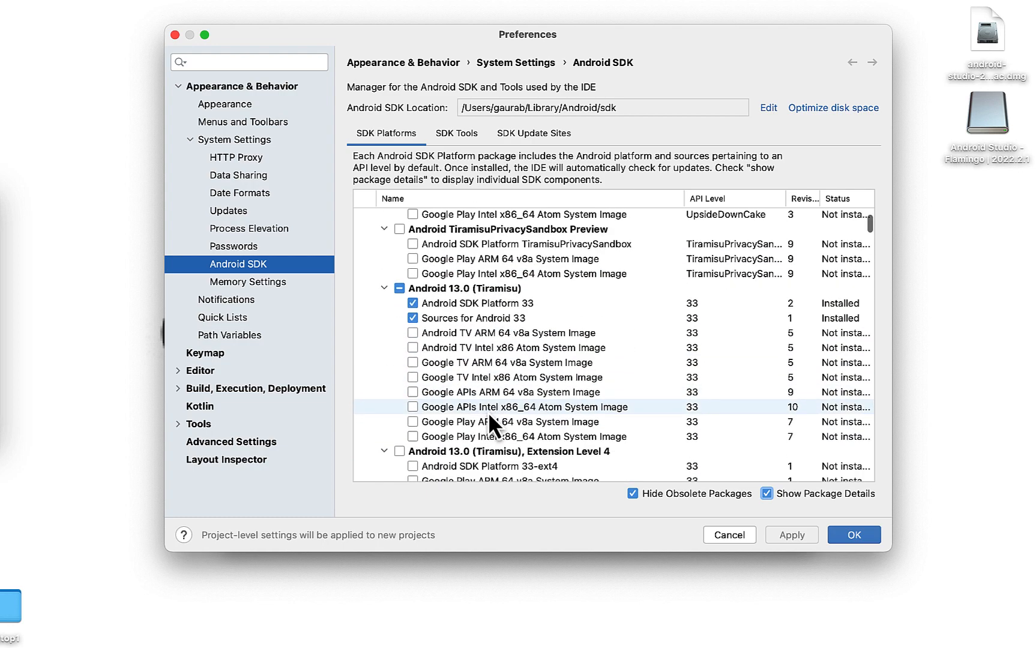
pyautogui.scroll(-10, 489, 412)
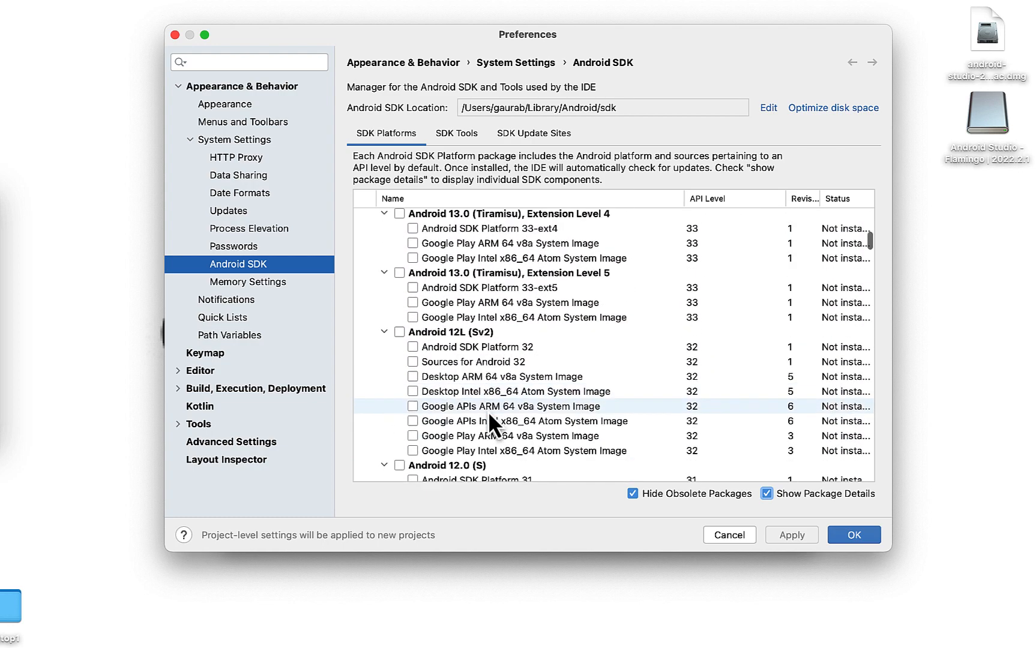
pyautogui.scroll(-10, 488, 413)
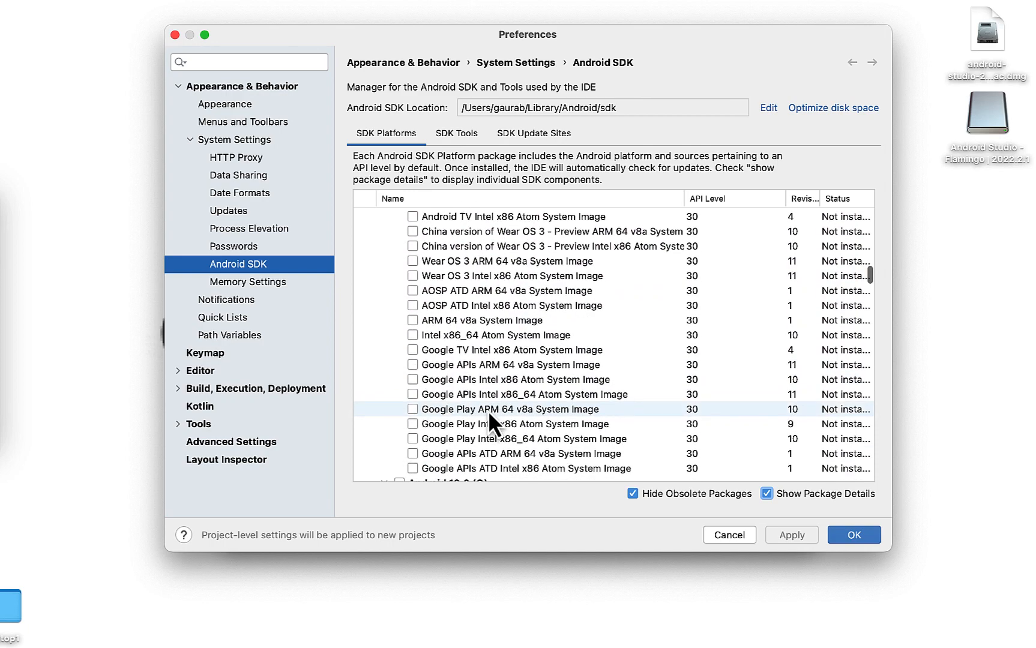
pyautogui.scroll(-8, 488, 412)
pyautogui.scroll(20, 489, 411)
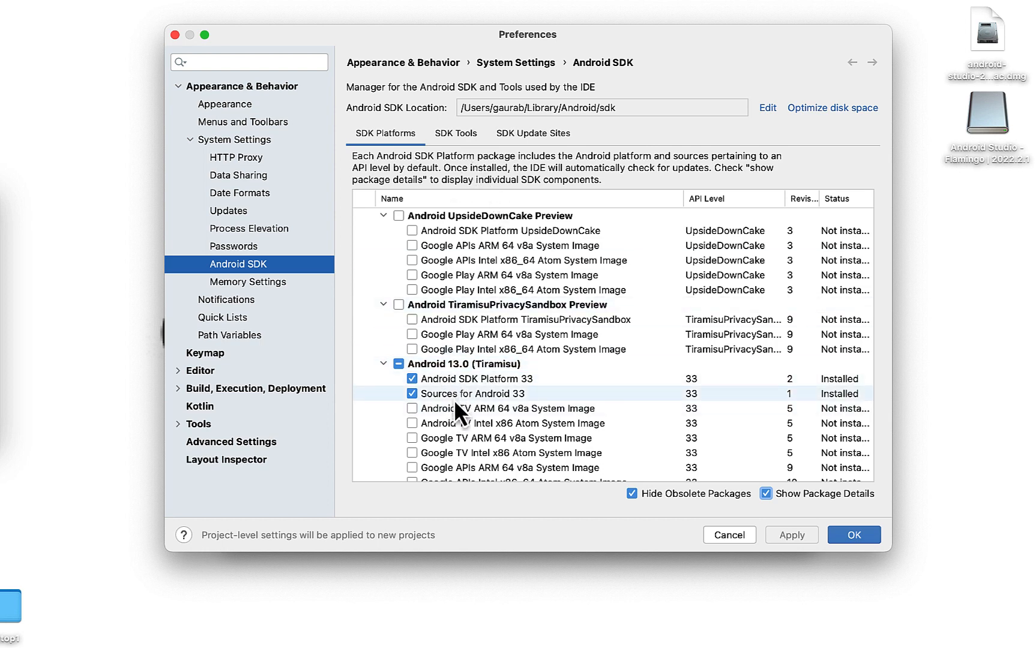
# - View the SDK developer tools and compare their list with package details hidden and shown
pyautogui.click(450, 136)
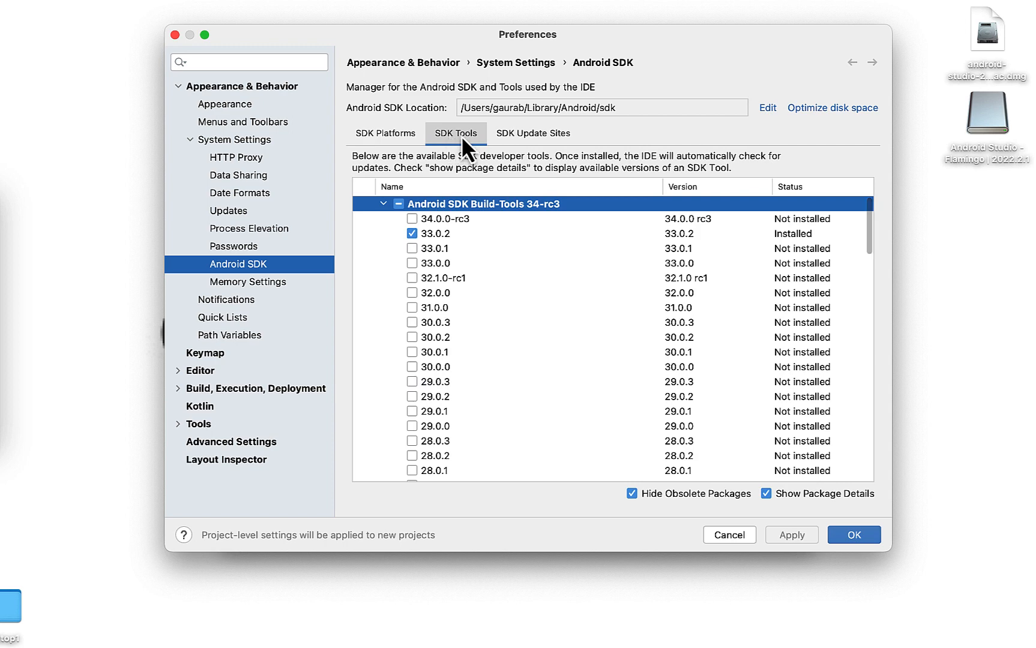
pyautogui.click(767, 494)
pyautogui.click(767, 494)
pyautogui.click(767, 494)
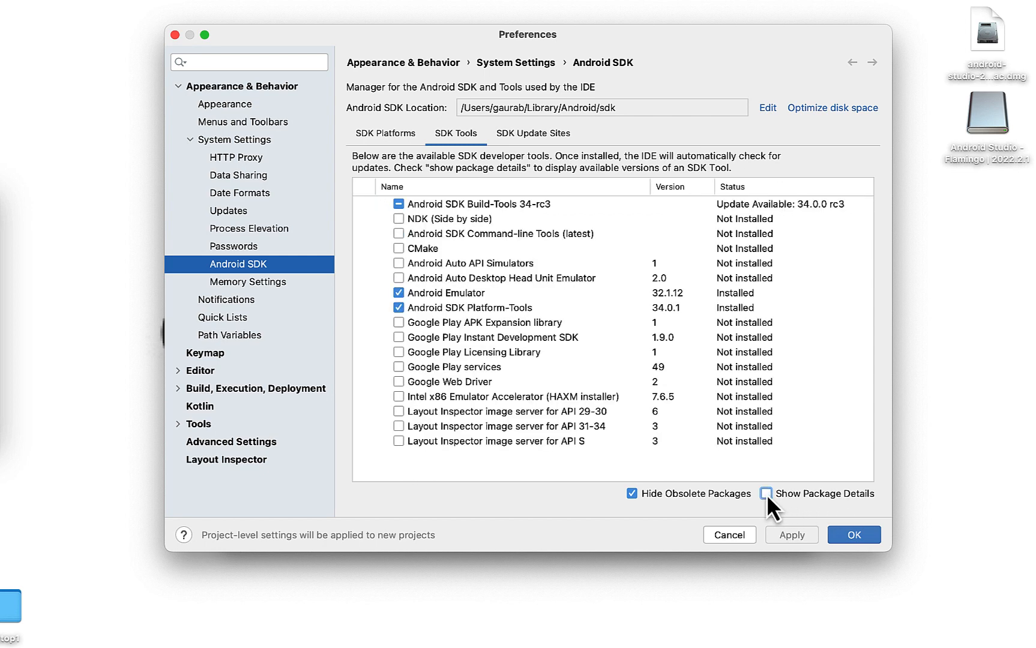
pyautogui.click(766, 493)
pyautogui.click(767, 494)
pyautogui.click(767, 494)
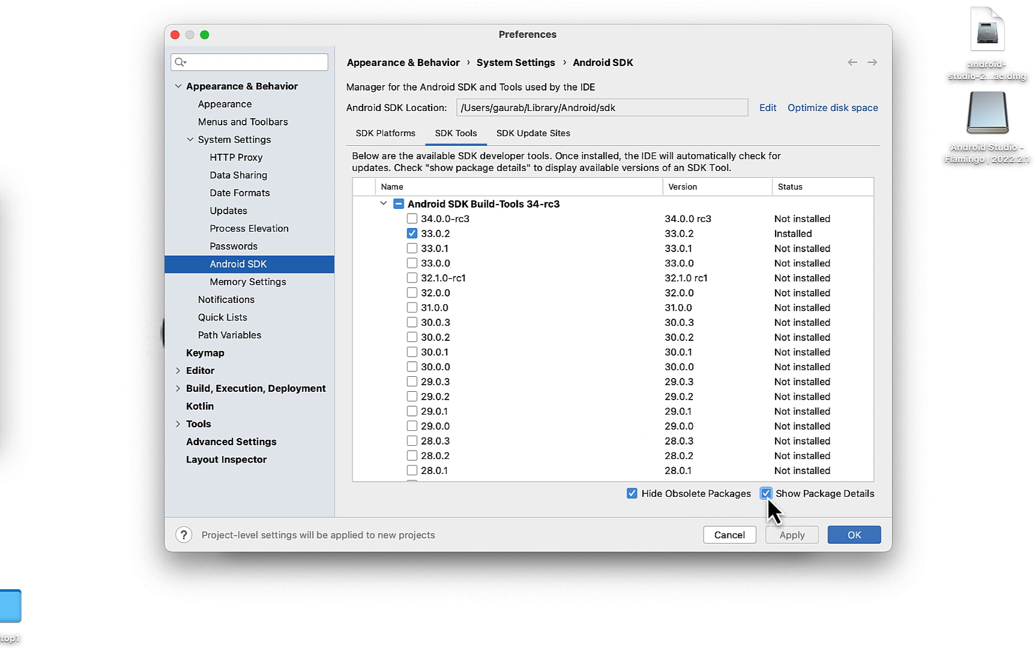
# - Examine the individual Android SDK Build-Tools versions and the NDK versions in the SDK tools list
pyautogui.click(767, 497)
pyautogui.click(768, 497)
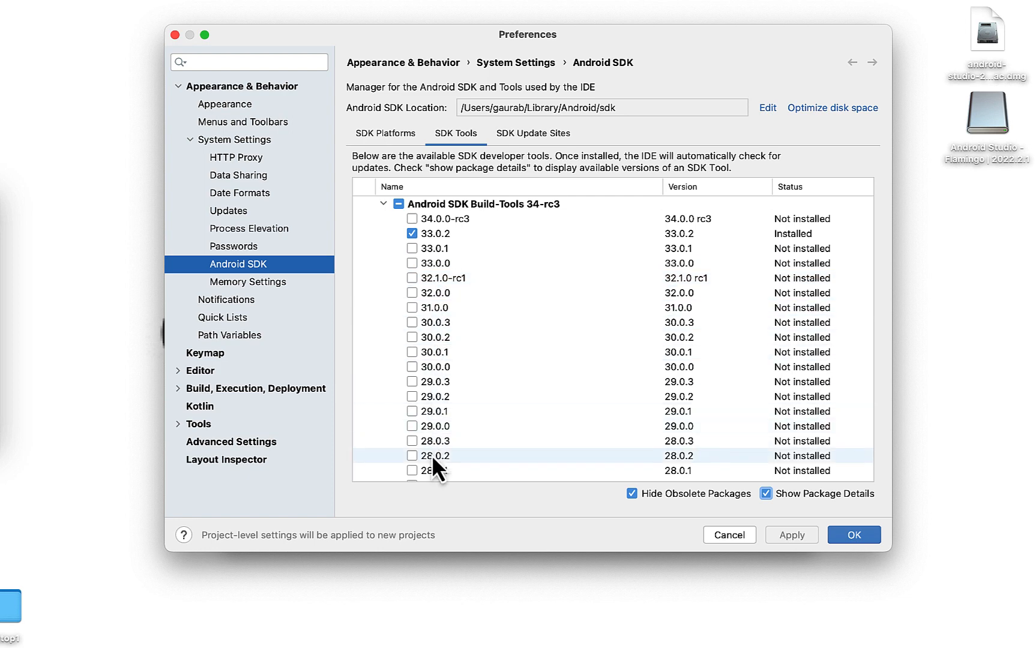
pyautogui.scroll(-3, 431, 455)
pyautogui.scroll(2, 431, 455)
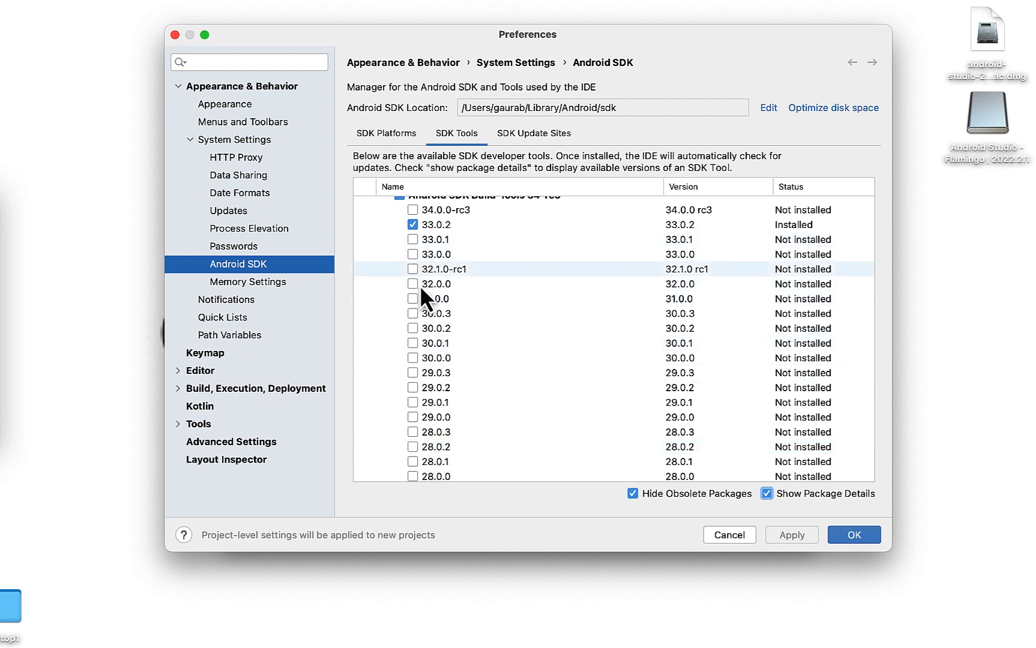
pyautogui.scroll(1, 445, 300)
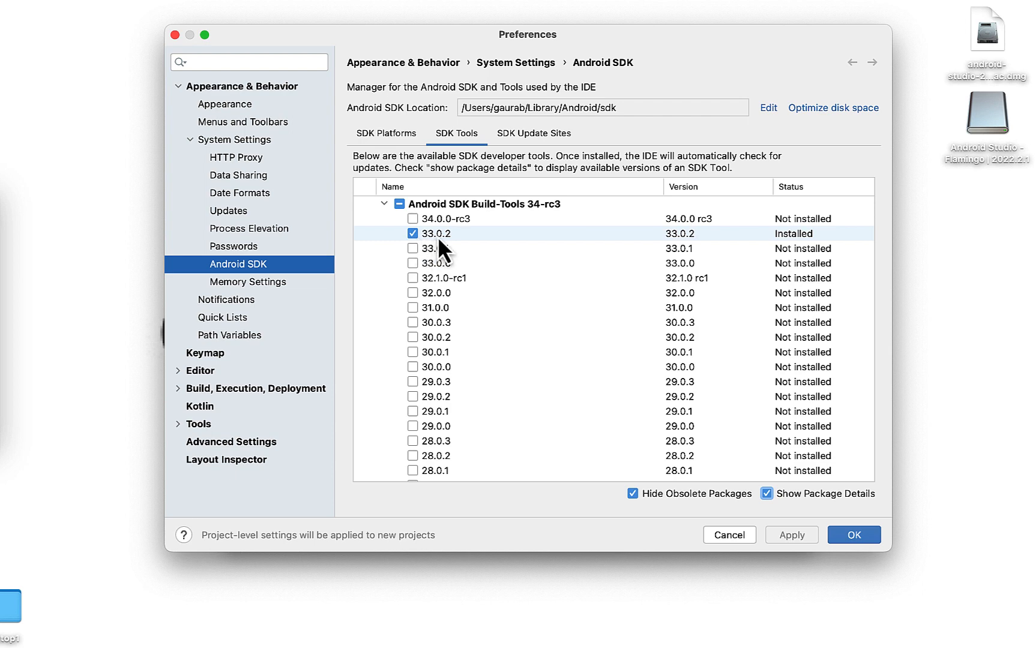
pyautogui.scroll(-10, 540, 417)
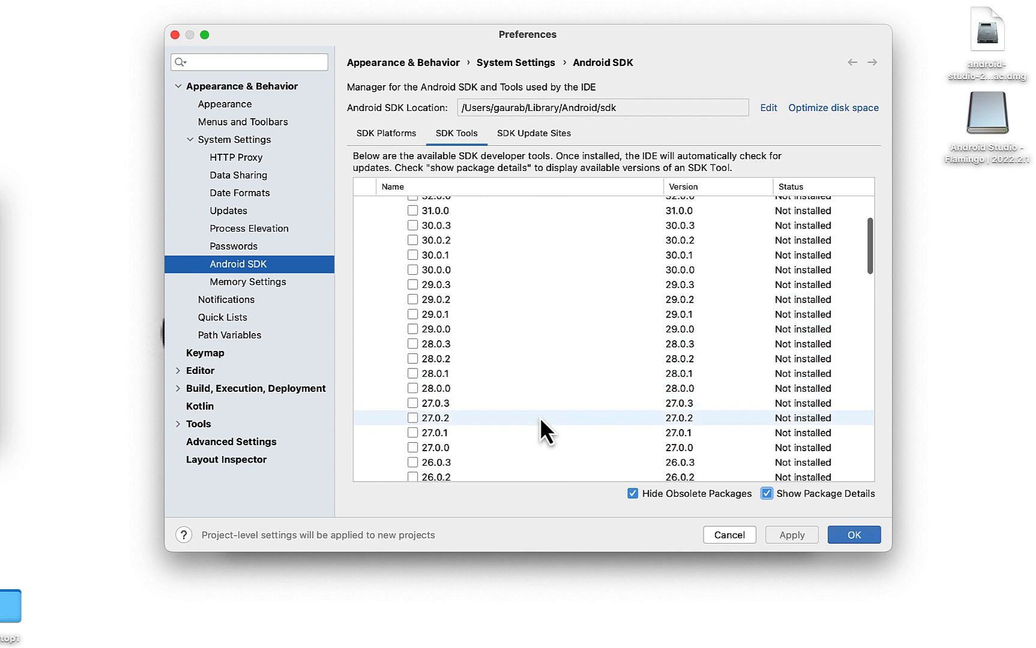
pyautogui.scroll(-6, 541, 417)
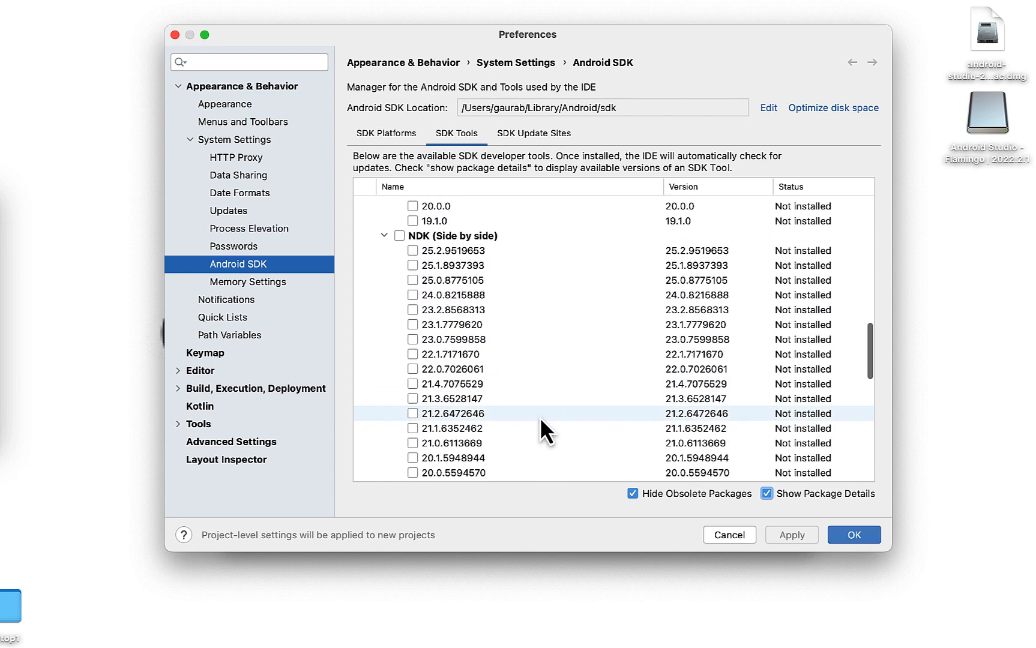
# - Collapse the NDK (Side by side), Android SDK Command-line Tools and CMake groups to view the remaining SDK tools
pyautogui.click(384, 237)
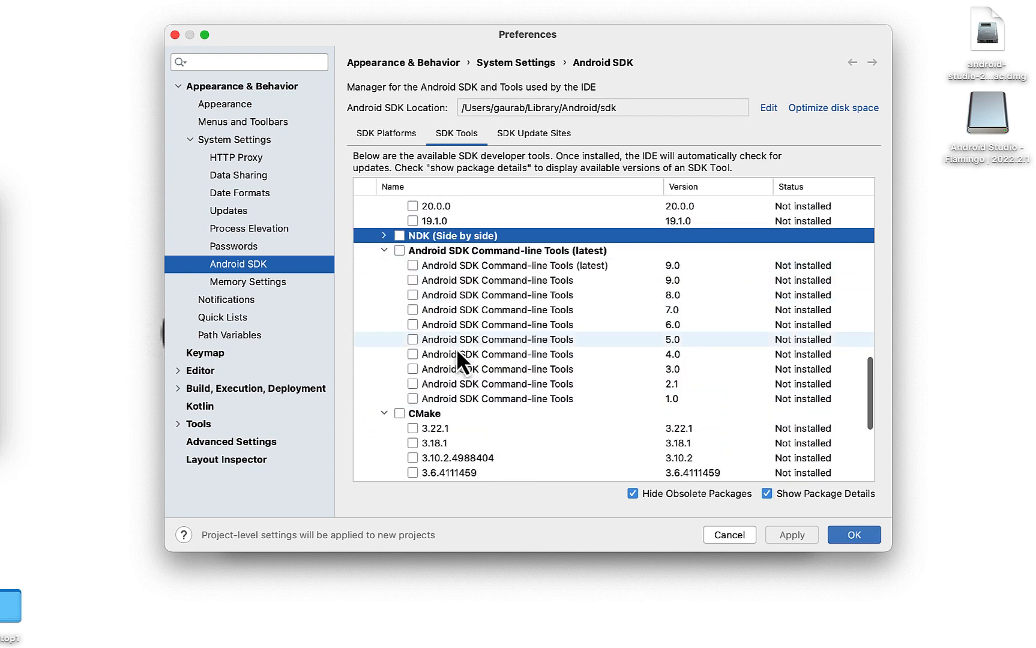
pyautogui.click(383, 252)
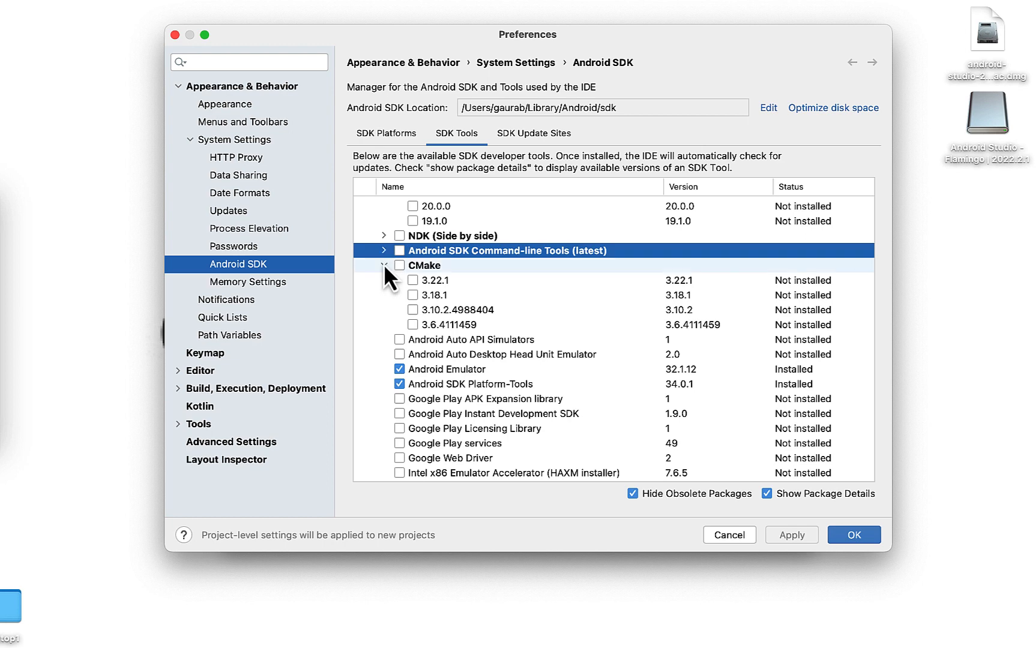
pyautogui.click(384, 266)
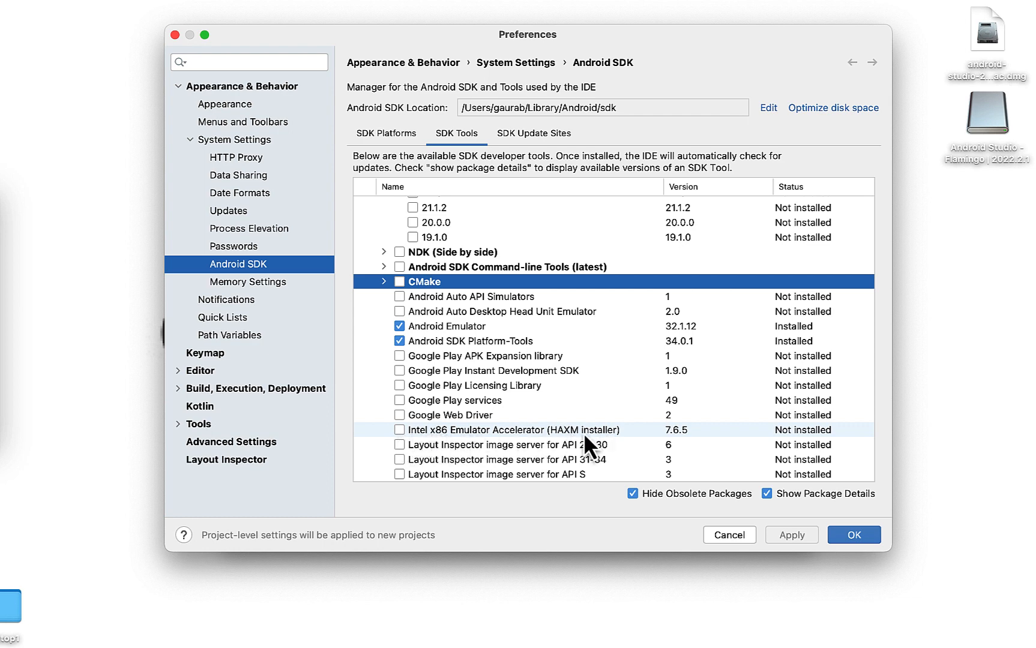
# - Install the Intel x86 Emulator Accelerator (HAXM installer) 7.6.5, accepting its license agreement, and close the SDK preferences
pyautogui.click(398, 434)
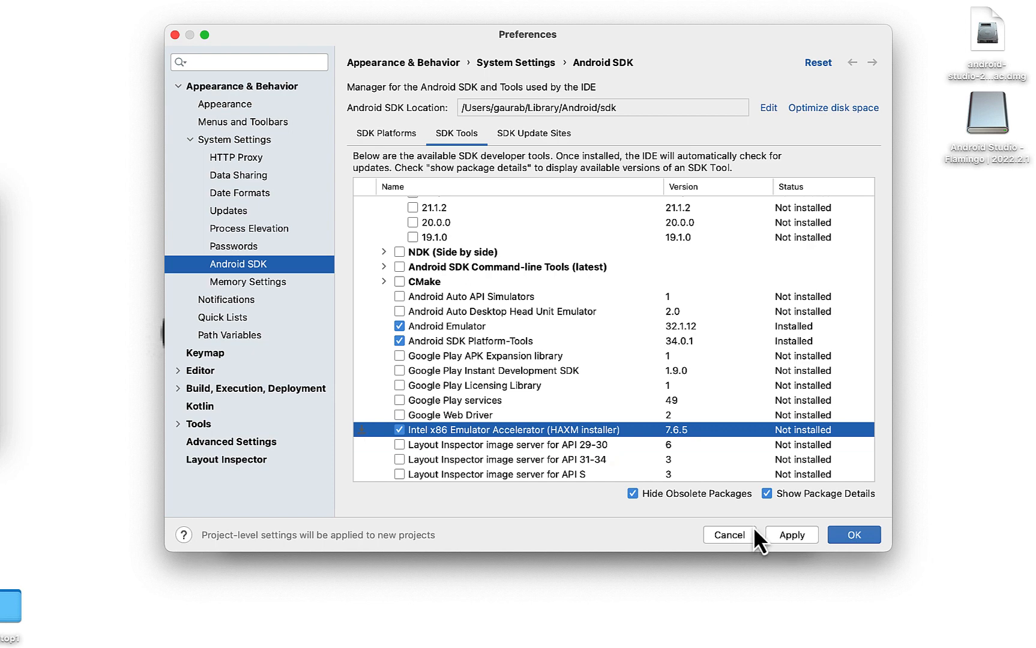
pyautogui.click(777, 538)
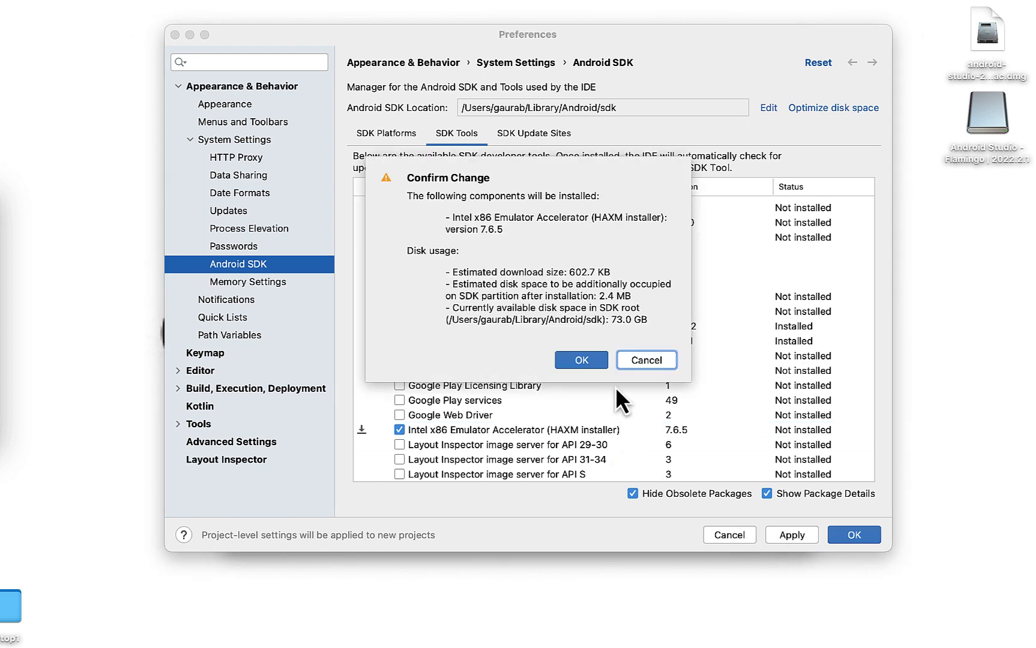
pyautogui.click(578, 364)
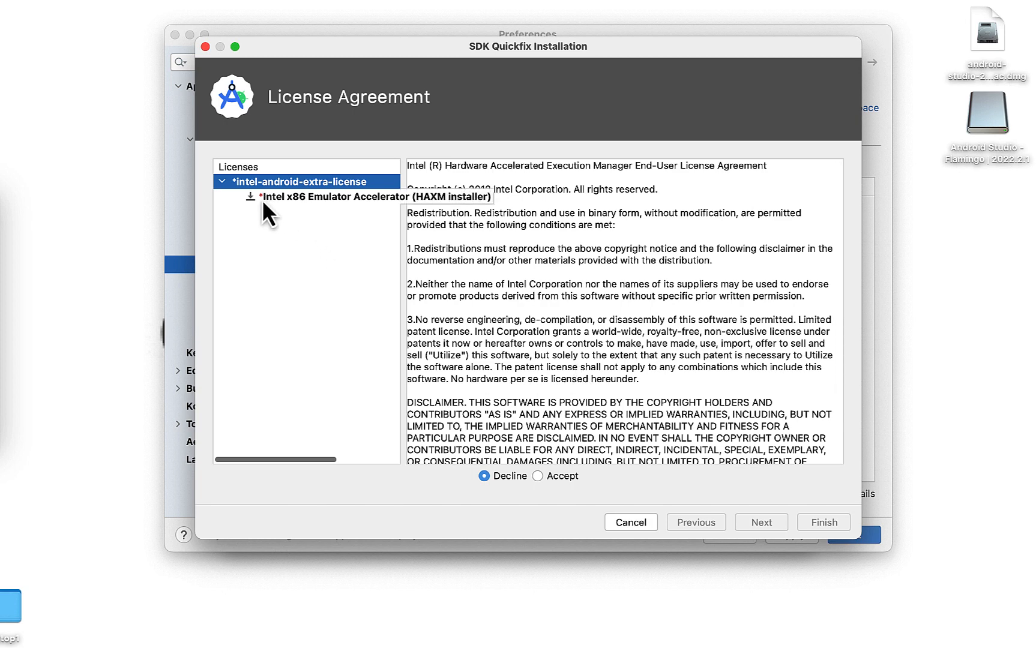
pyautogui.click(279, 200)
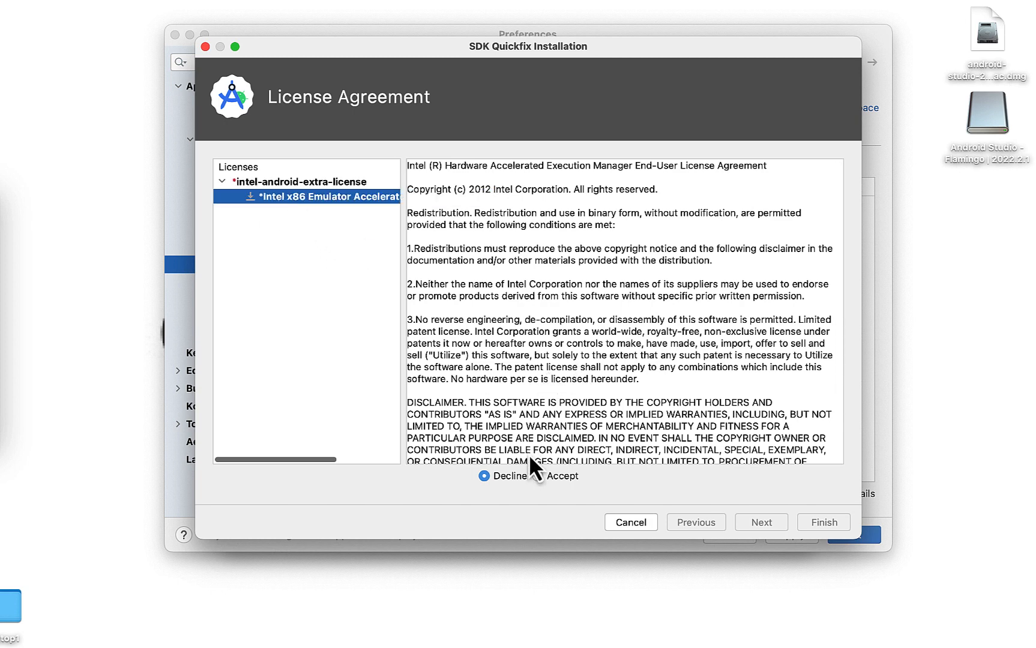
pyautogui.click(538, 475)
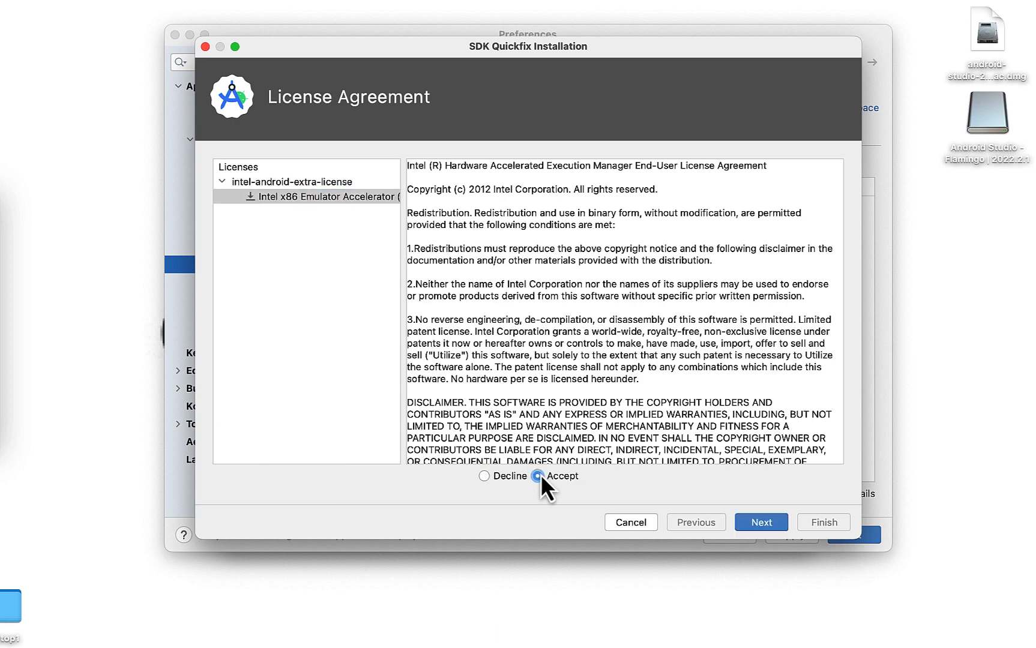
pyautogui.click(761, 523)
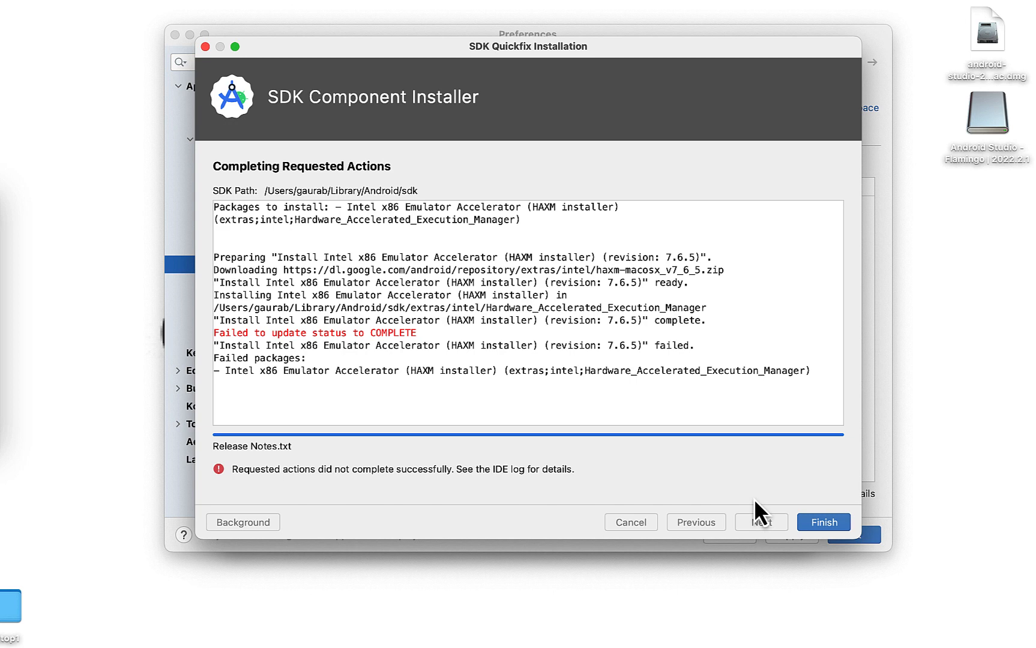
pyautogui.click(823, 523)
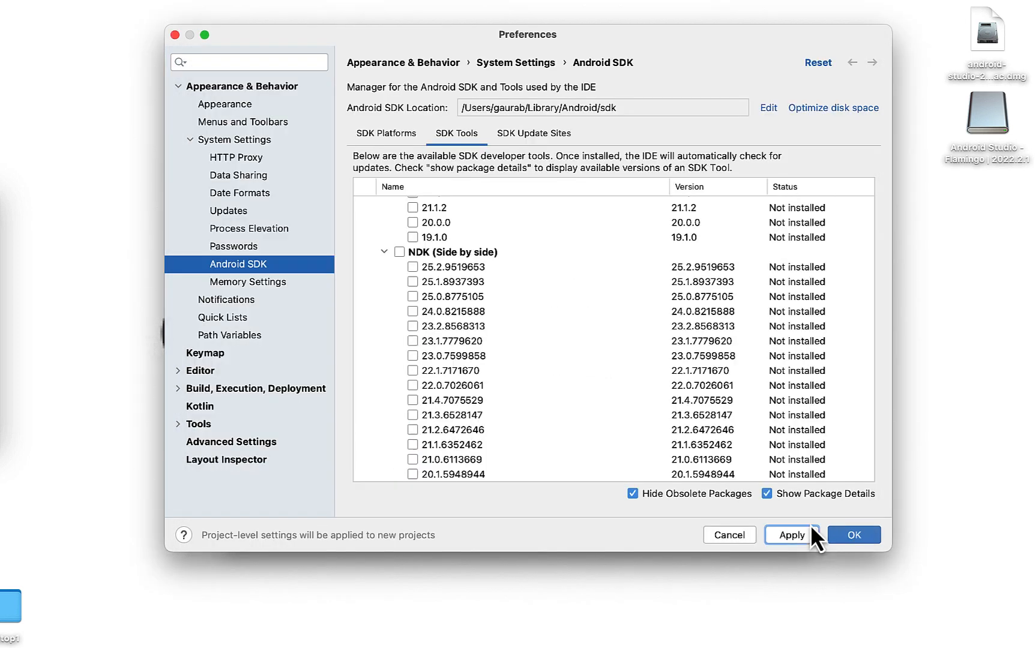
pyautogui.scroll(-10, 526, 385)
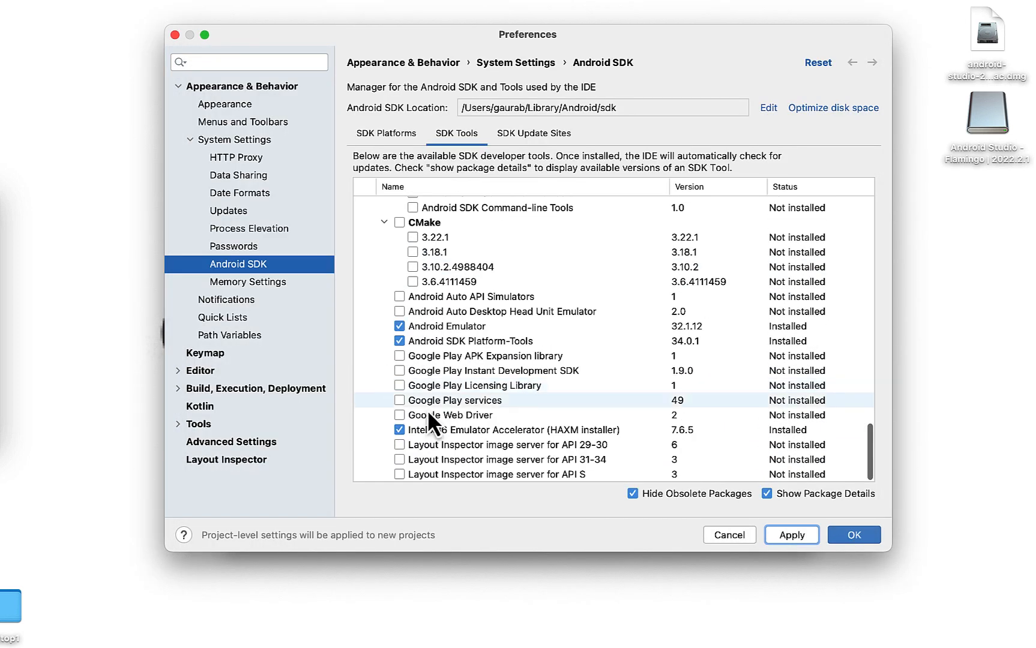
pyautogui.click(844, 538)
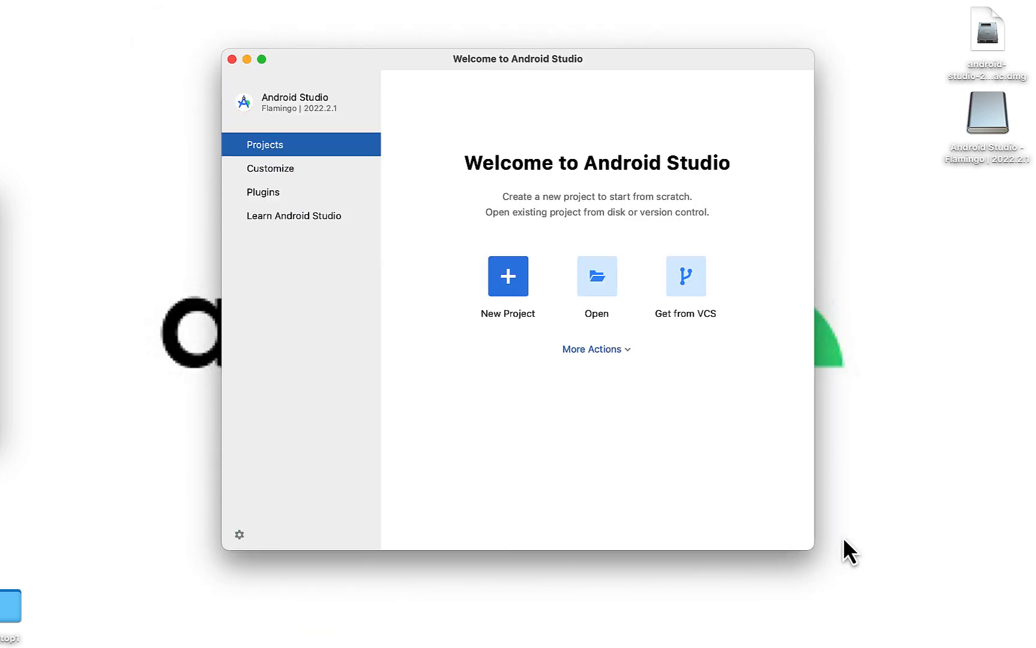
# - Open the Virtual Device Manager from the welcome window and delete the existing Pixel API 31 virtual device
pyautogui.click(627, 350)
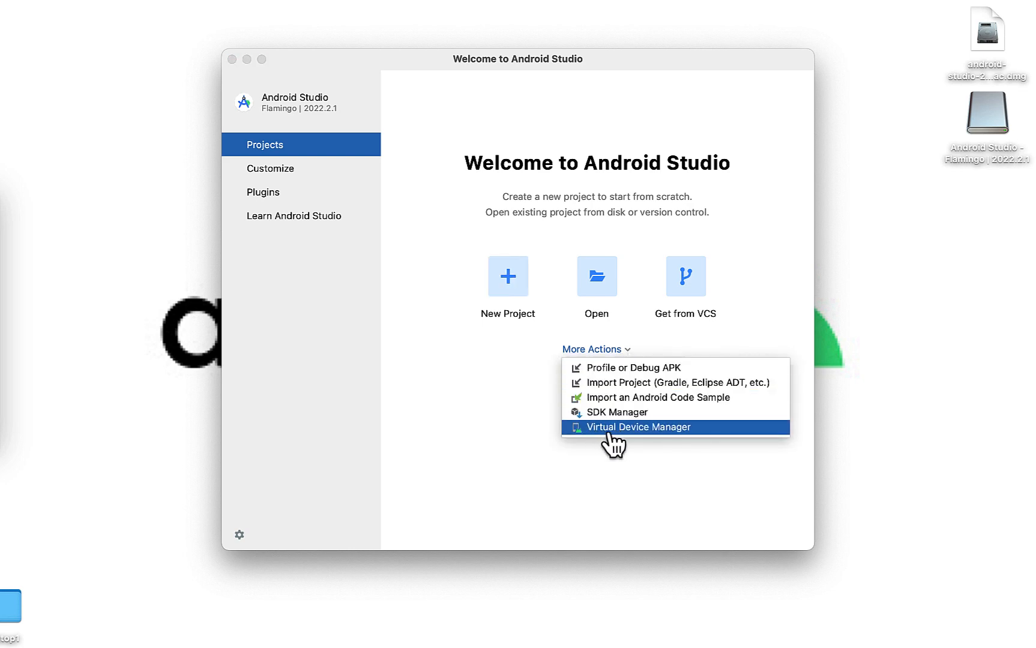
pyautogui.click(652, 433)
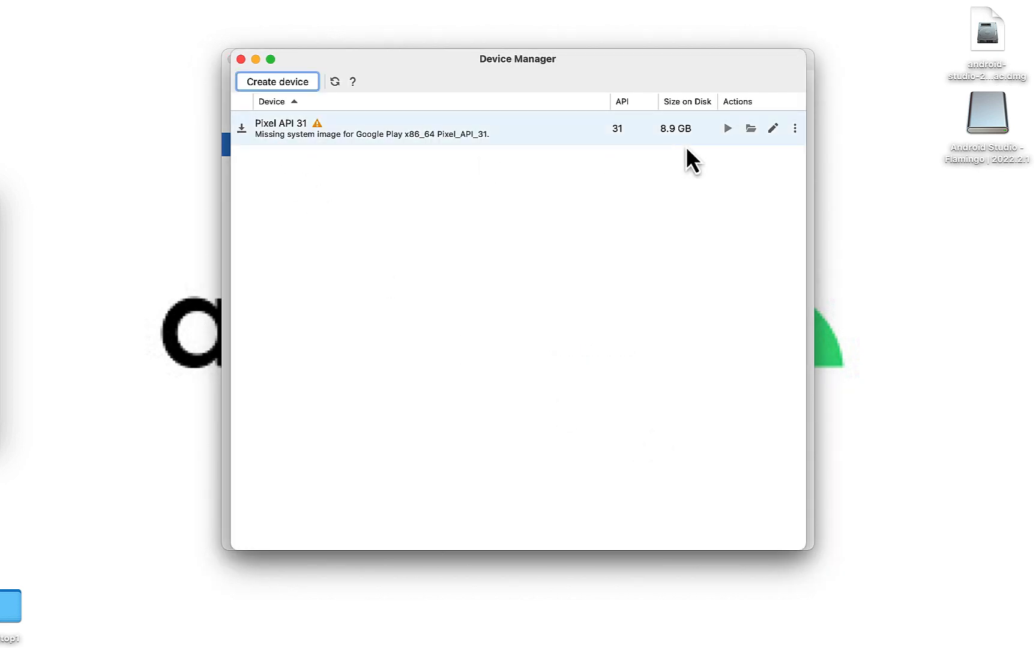
pyautogui.click(796, 129)
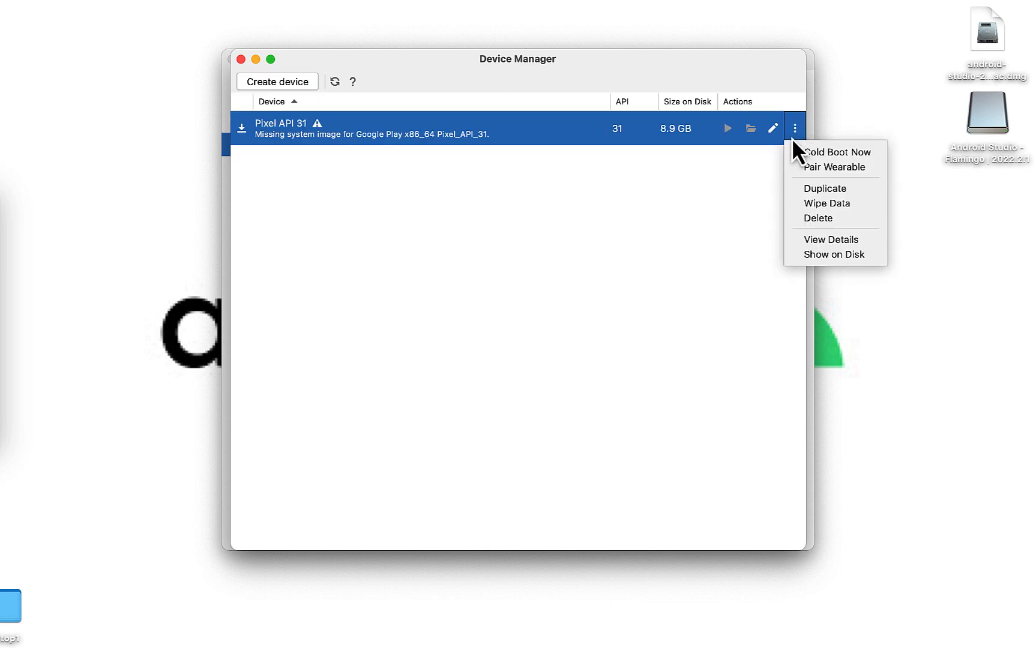
pyautogui.click(806, 220)
pyautogui.click(619, 243)
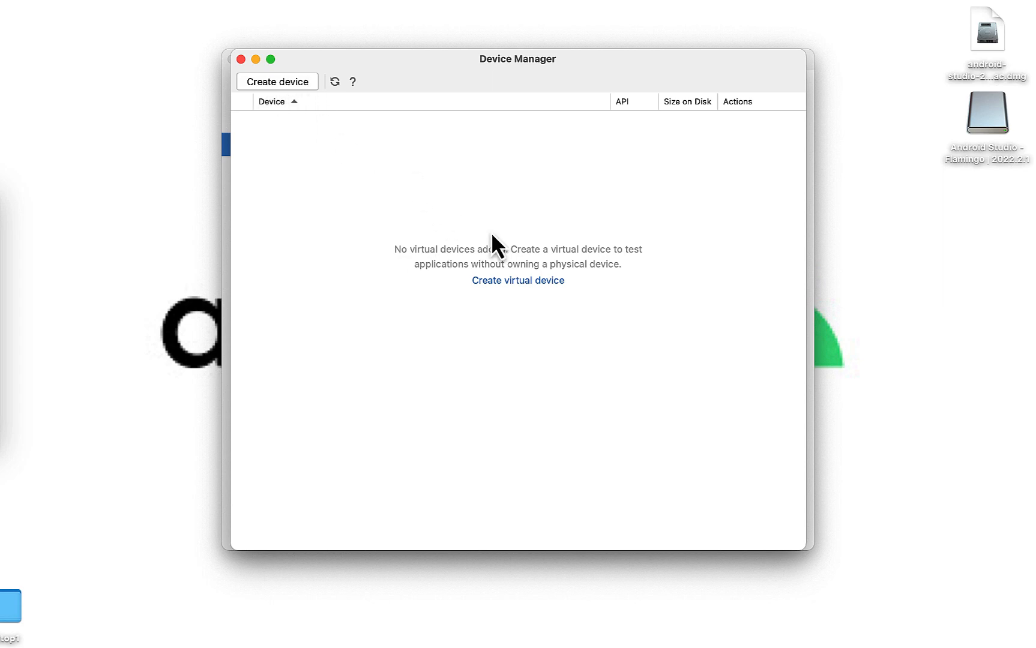
# - Start creating a virtual device and choose the Pixel phone with Play Store support as its hardware definition
pyautogui.click(509, 283)
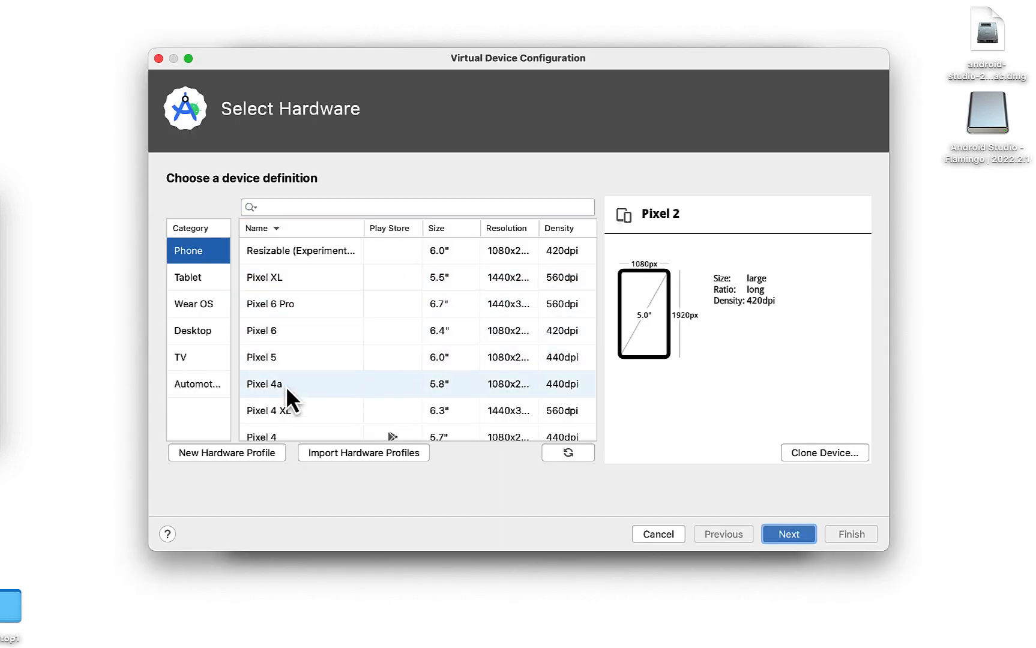
pyautogui.scroll(-3, 285, 402)
pyautogui.scroll(-20, 286, 402)
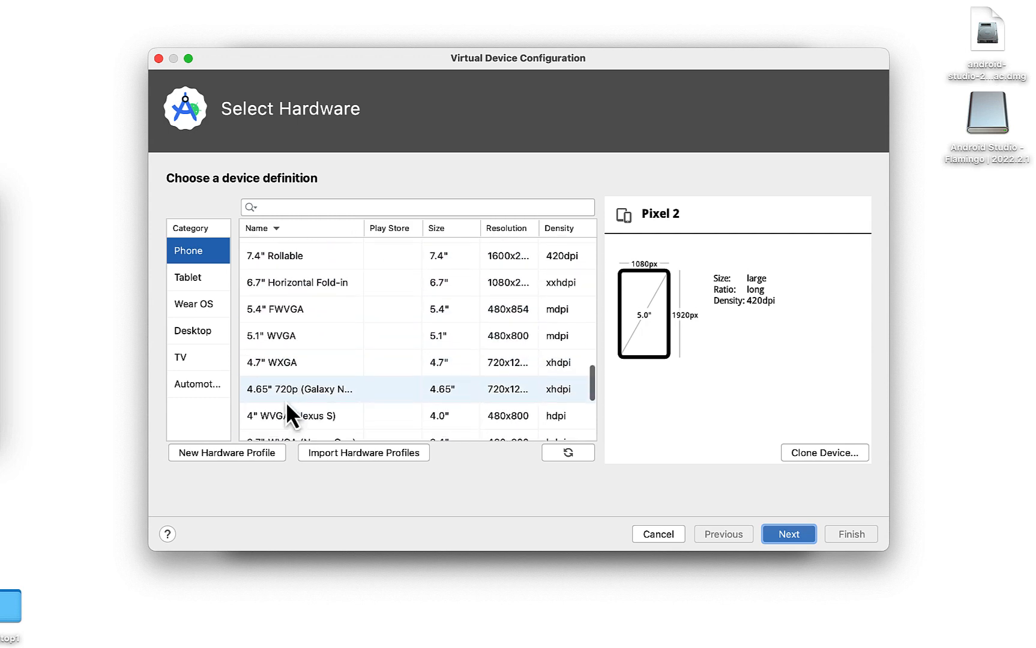
pyautogui.scroll(15, 286, 402)
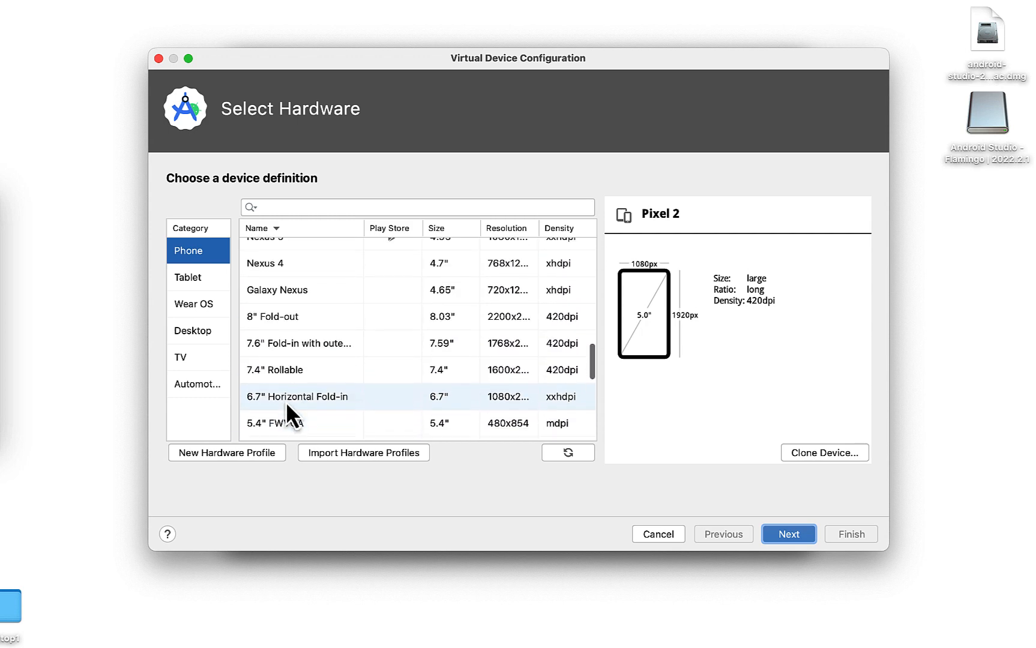
pyautogui.scroll(4, 308, 274)
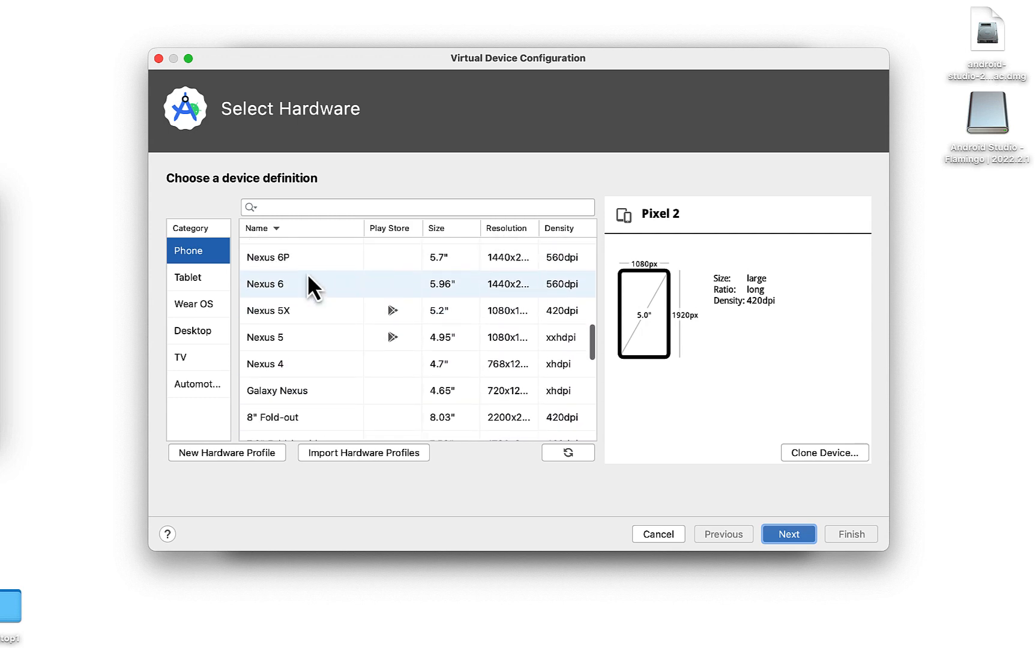
pyautogui.scroll(12, 307, 273)
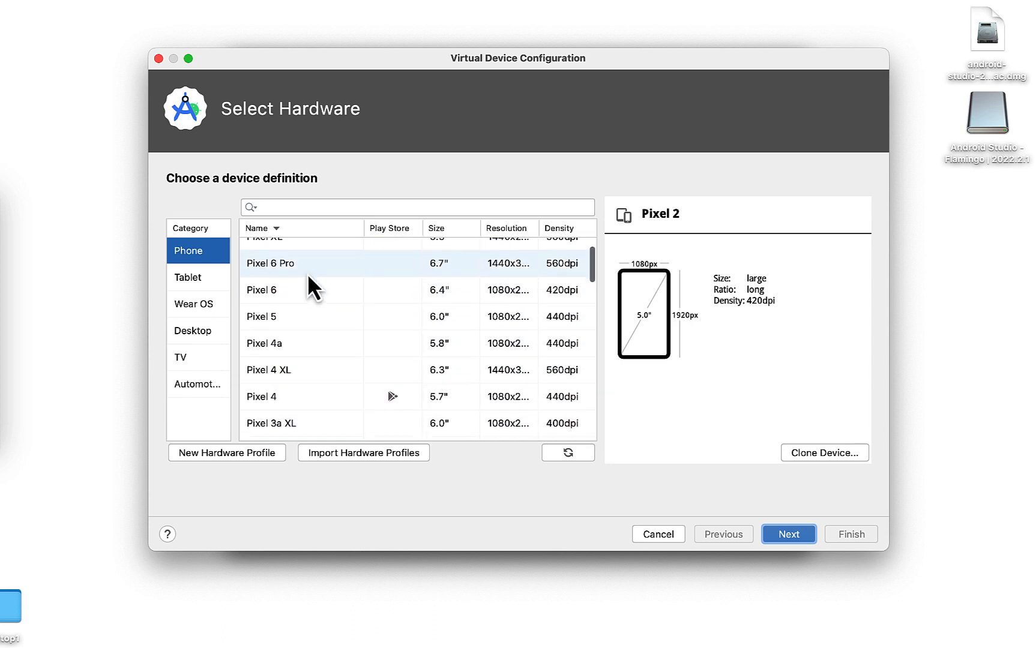
pyautogui.scroll(-5, 288, 361)
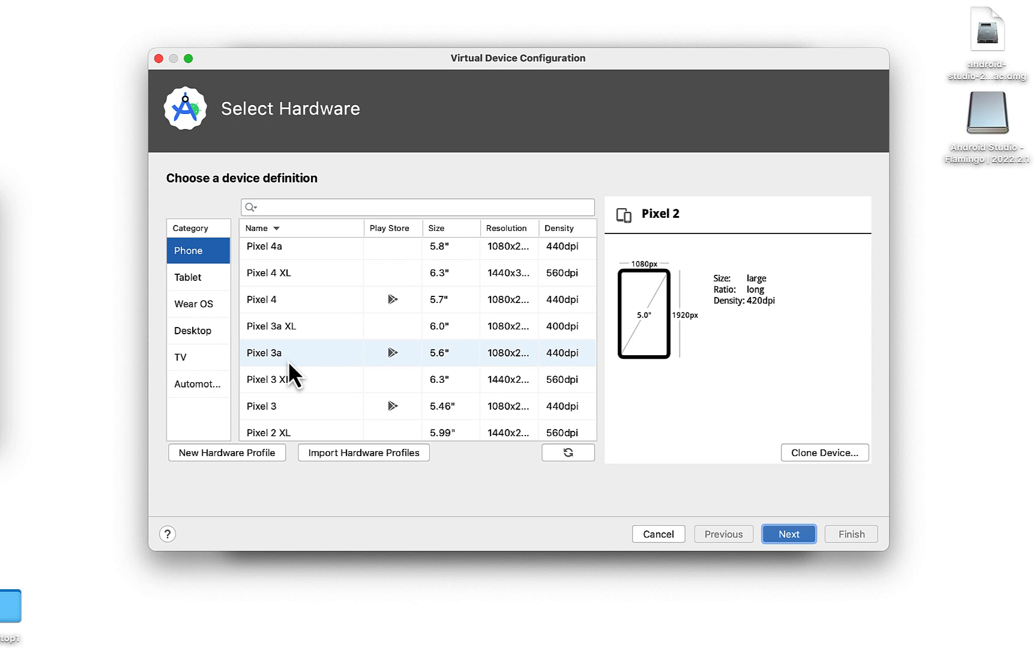
pyautogui.scroll(-2, 288, 361)
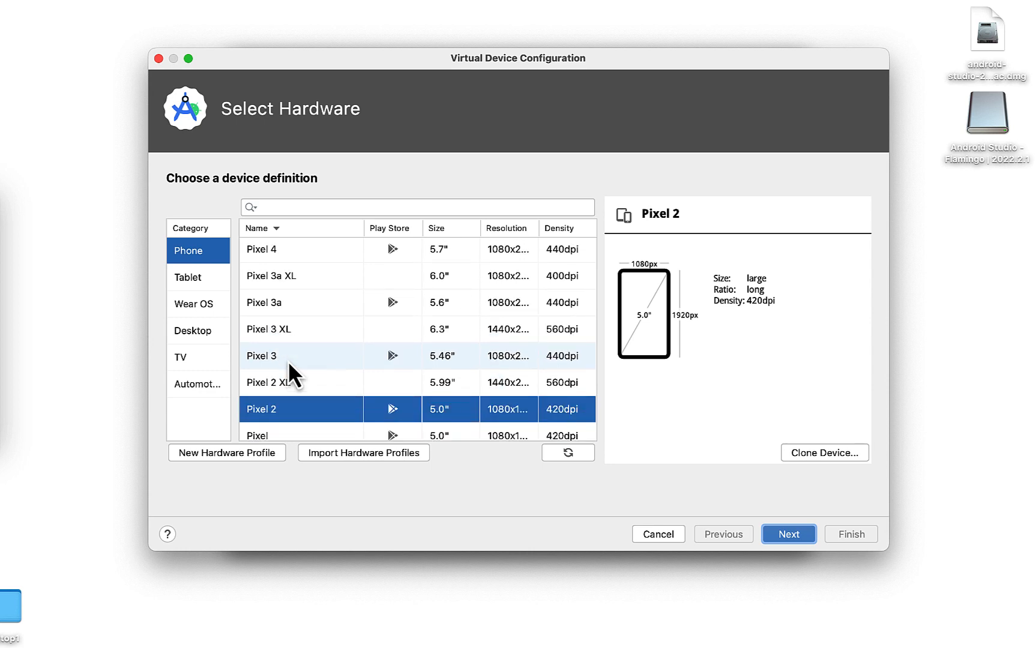
pyautogui.scroll(-3, 289, 361)
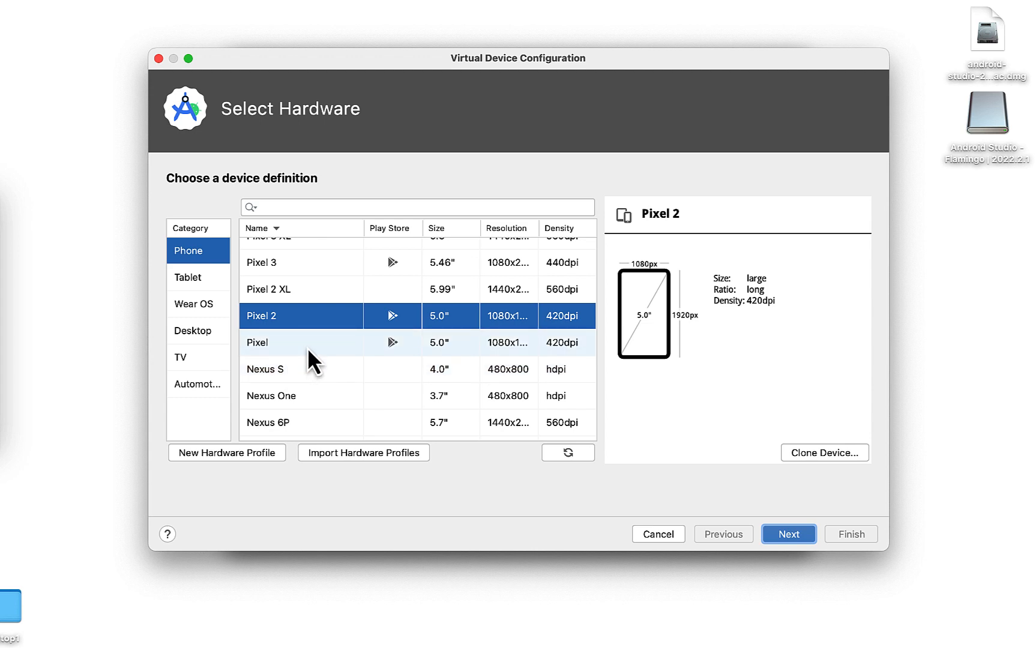
pyautogui.click(308, 348)
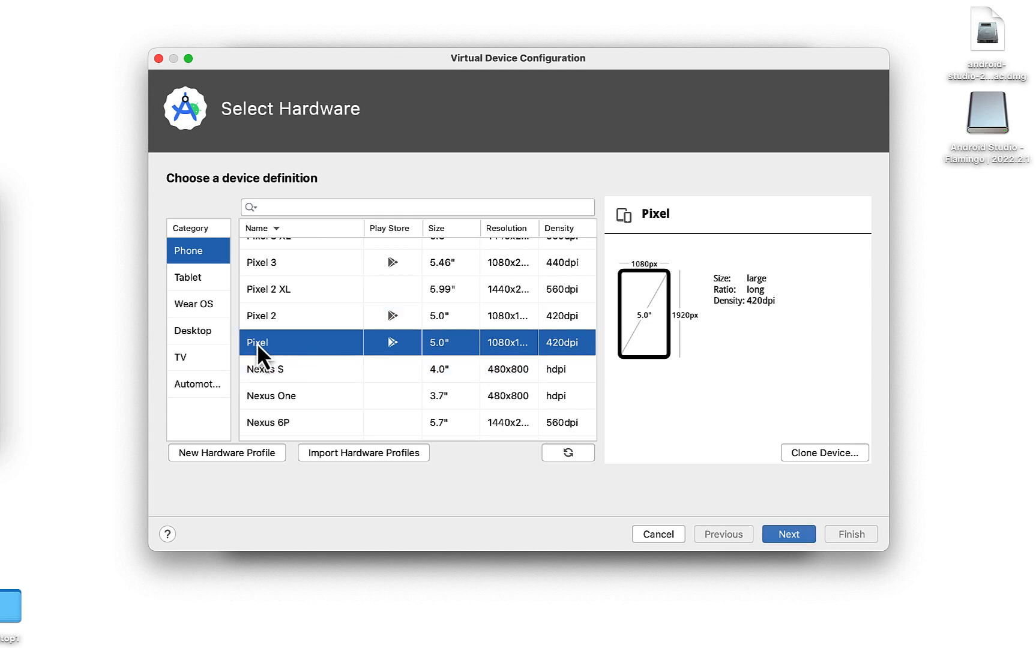
pyautogui.click(781, 534)
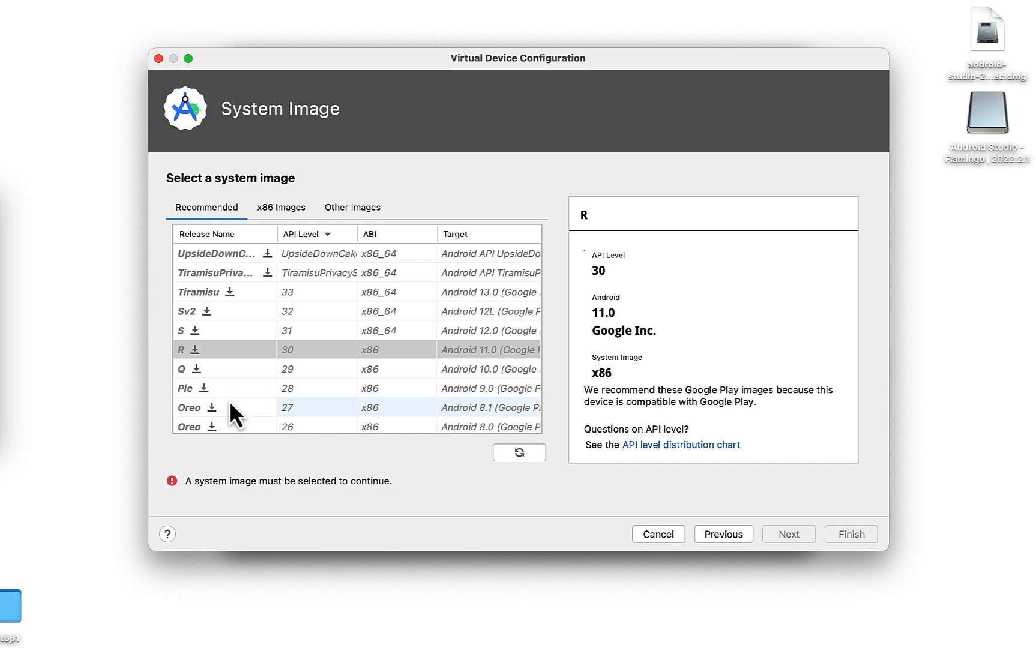
# - Download and install the Tiramisu system image (API level 33, x86_64) for the virtual device
pyautogui.scroll(-2, 229, 401)
pyautogui.scroll(2, 229, 400)
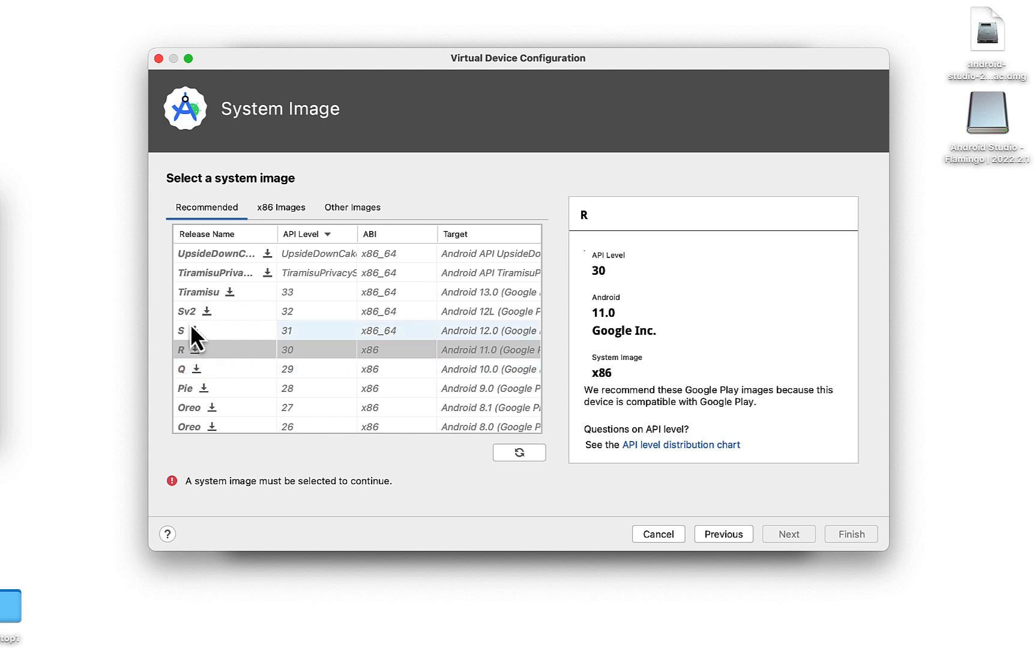
pyautogui.click(219, 293)
pyautogui.click(228, 292)
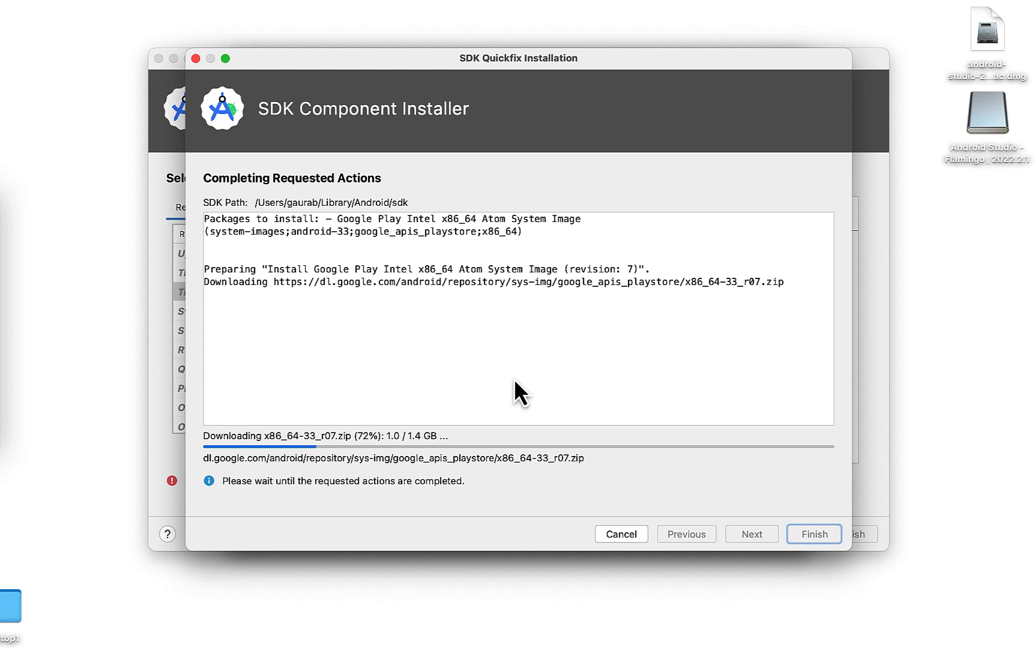
pyautogui.click(762, 1)
pyautogui.click(766, 27)
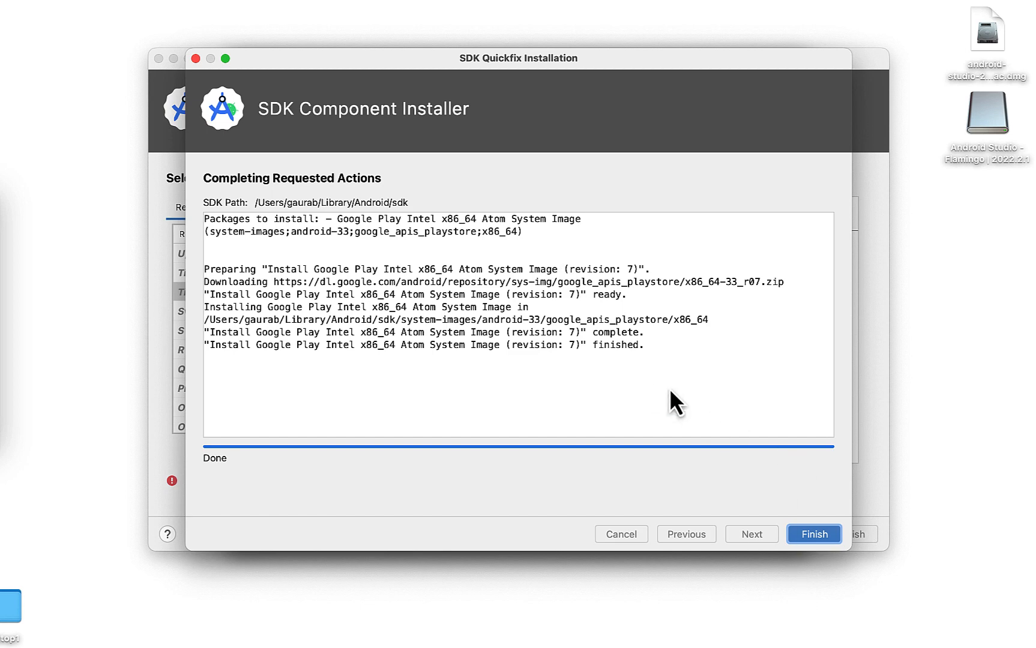
pyautogui.click(802, 536)
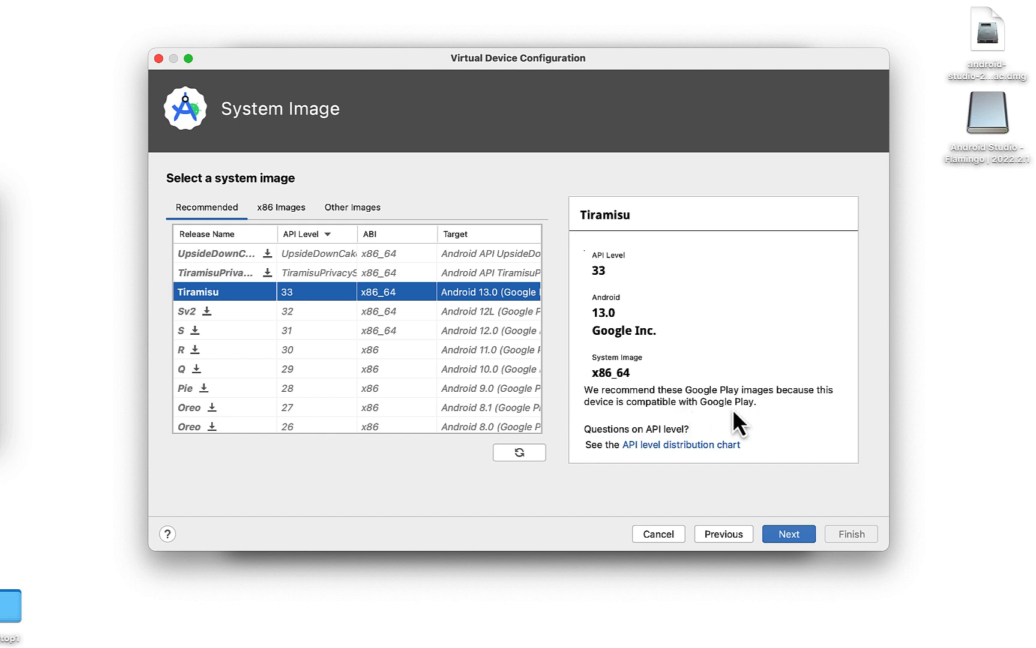
# - Examine the ARM-based system images such as Q and Nougat and compare them with the recommended x86_64 Tiramisu image
pyautogui.click(346, 213)
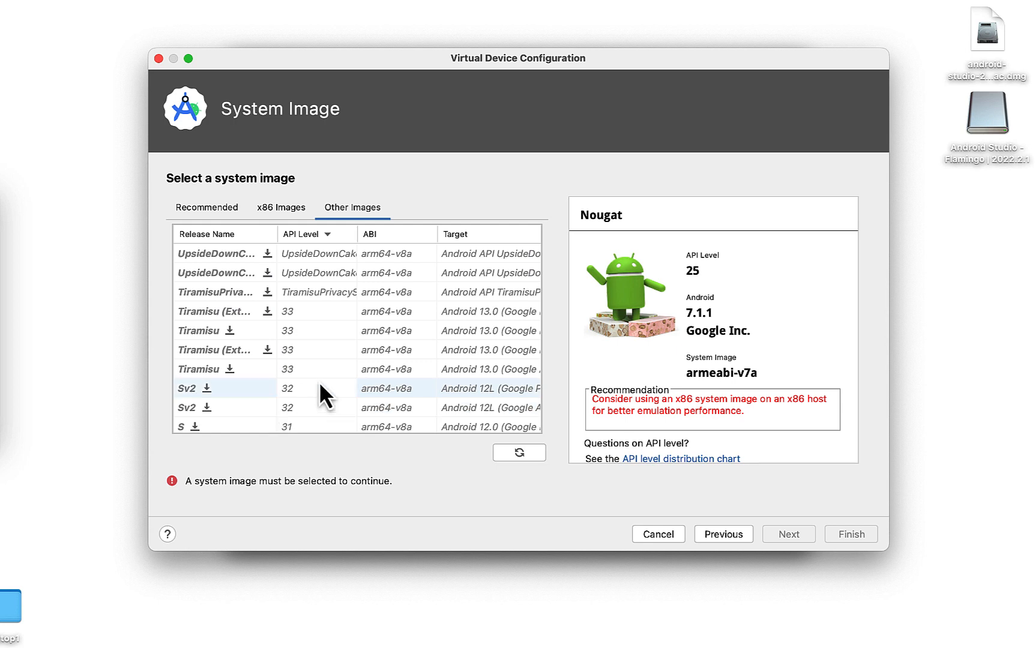
pyautogui.scroll(-4, 396, 390)
pyautogui.scroll(-9, 425, 382)
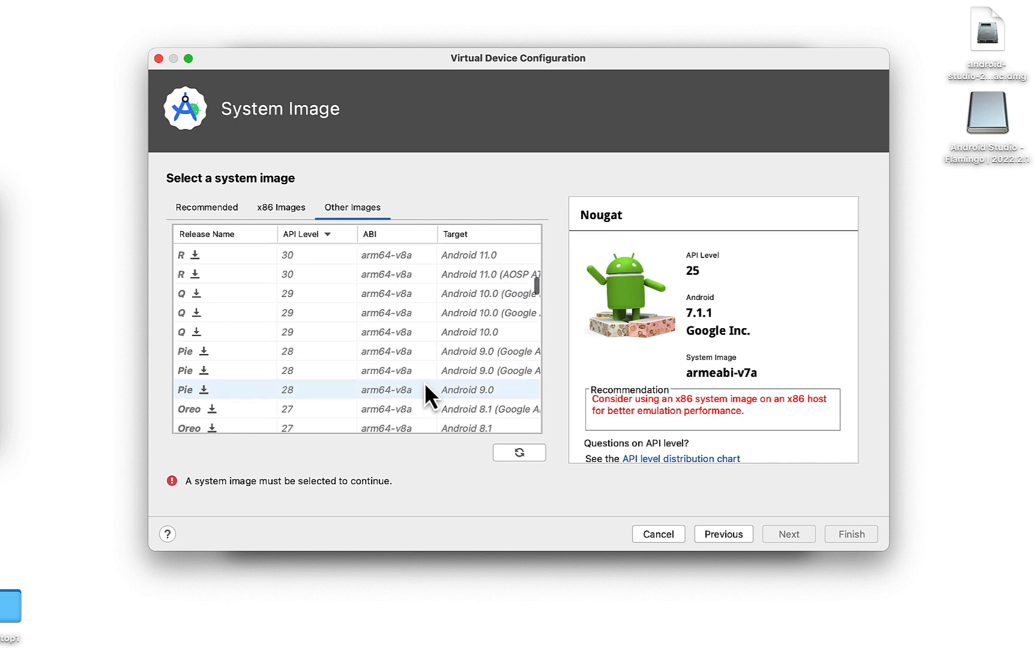
pyautogui.click(389, 335)
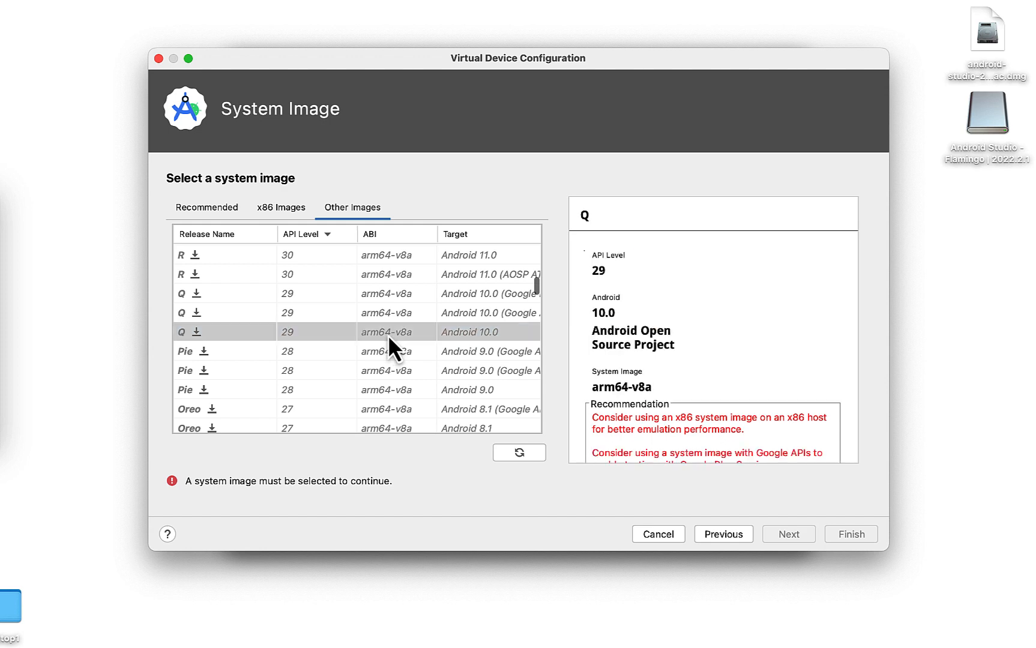
pyautogui.scroll(-5, 390, 415)
pyautogui.scroll(-2, 390, 414)
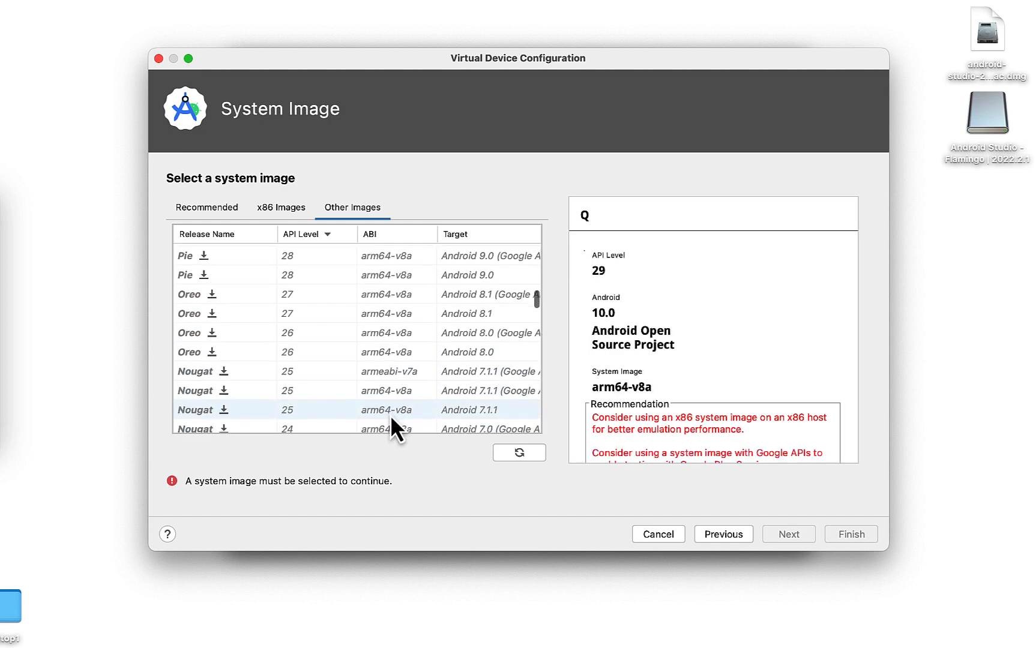
pyautogui.click(401, 376)
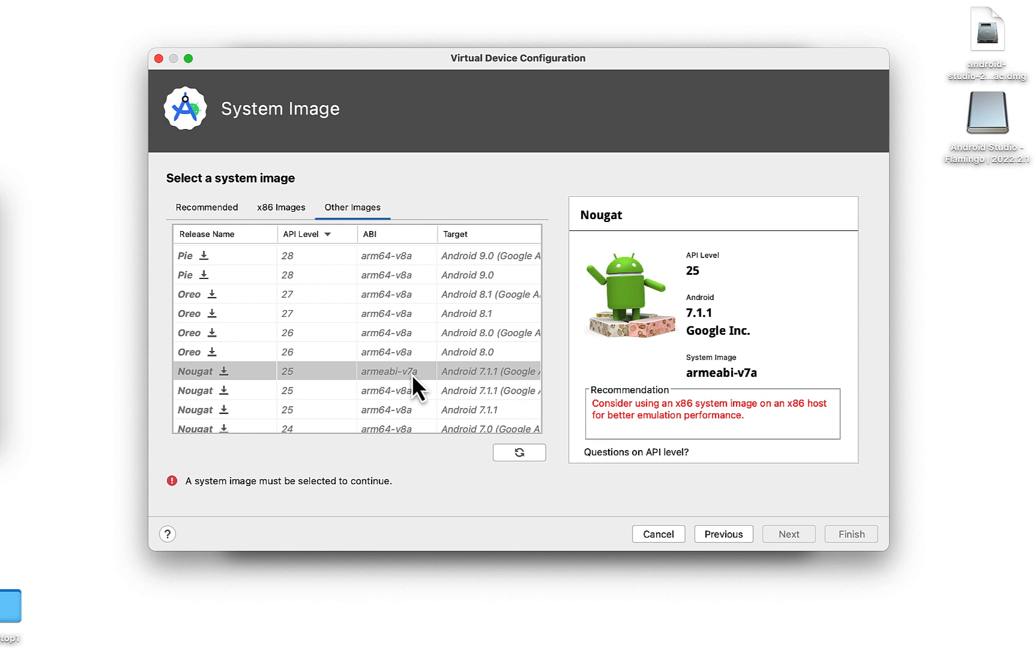
pyautogui.click(213, 204)
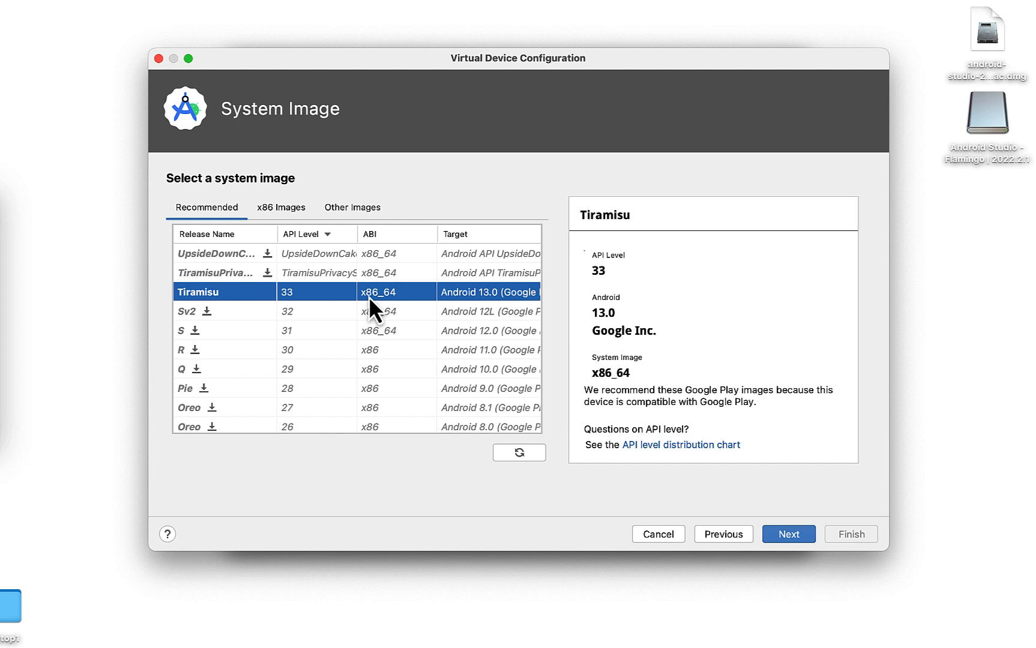
pyautogui.click(333, 208)
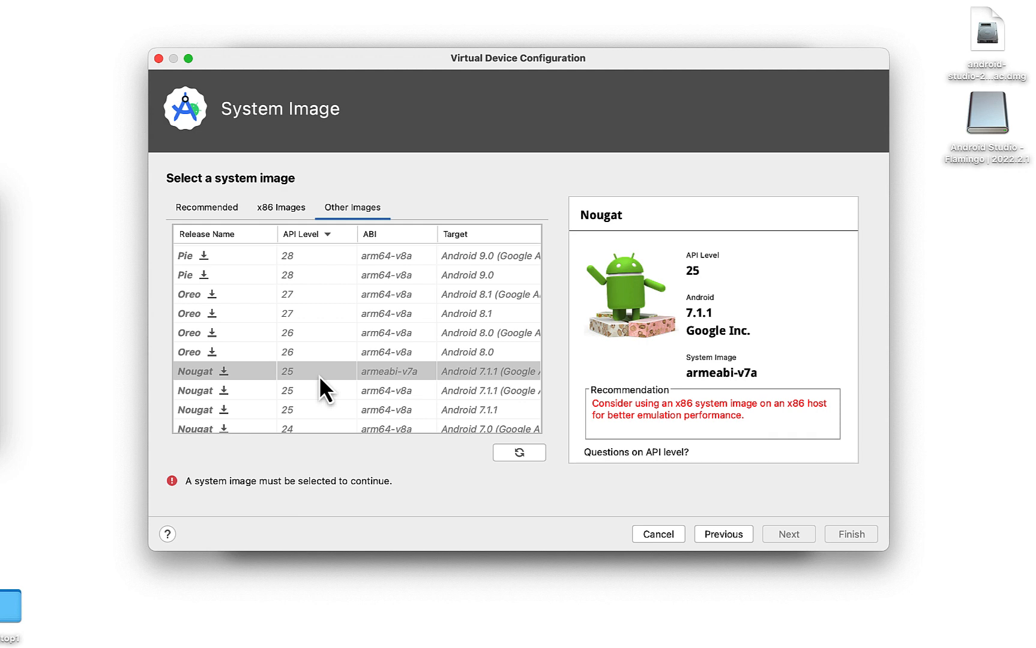
pyautogui.scroll(3, 327, 341)
pyautogui.scroll(-3, 326, 341)
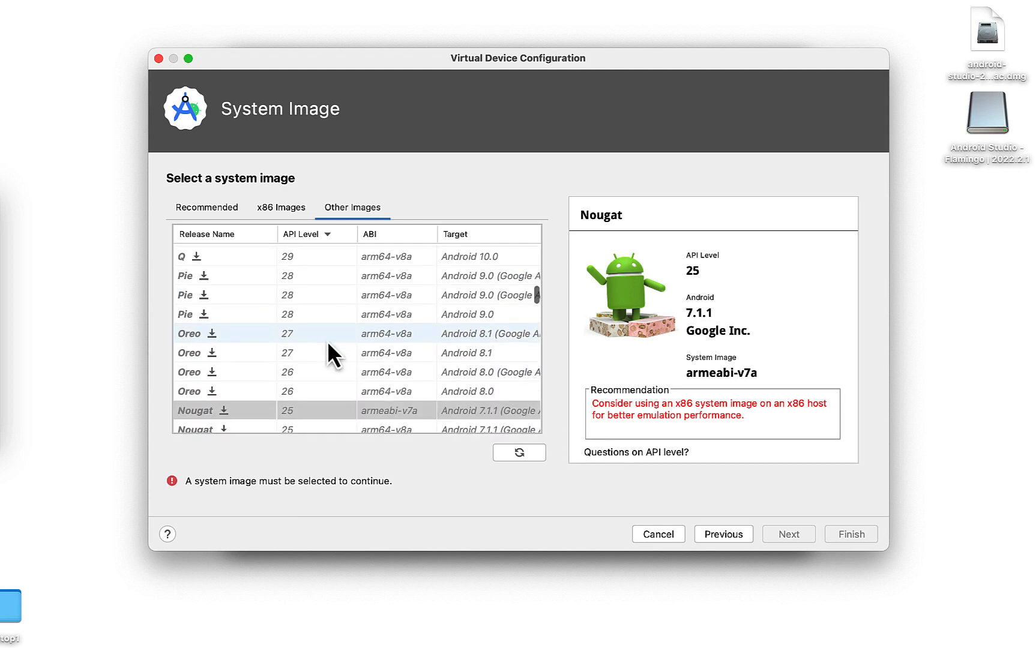
# - Keep the recommended Tiramisu system image and finish creating the virtual device under the name Pixel API 33
pyautogui.click(212, 212)
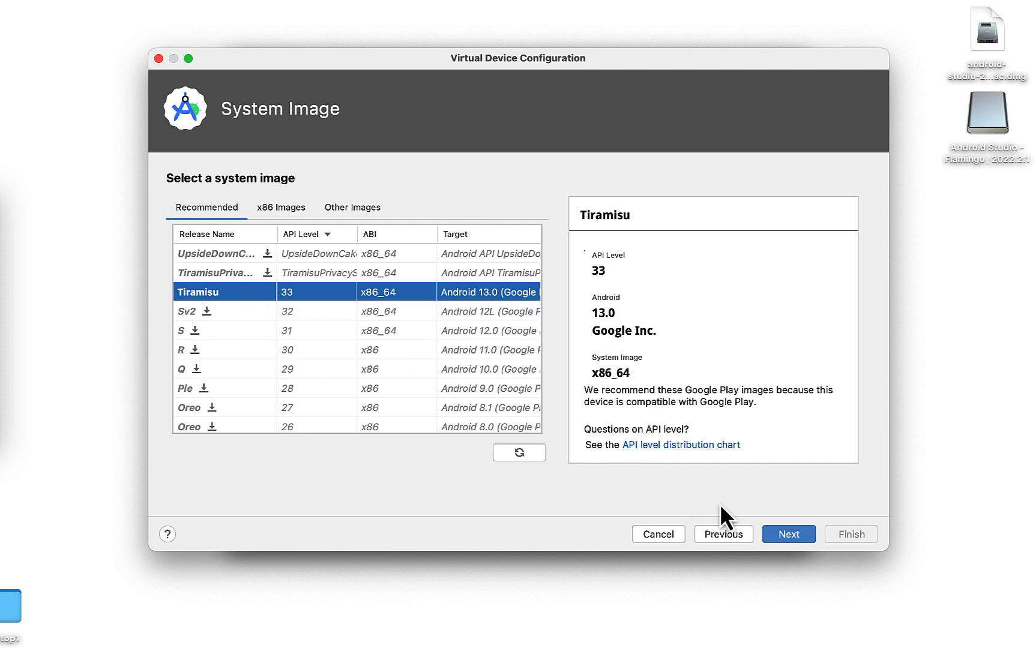
pyautogui.click(788, 534)
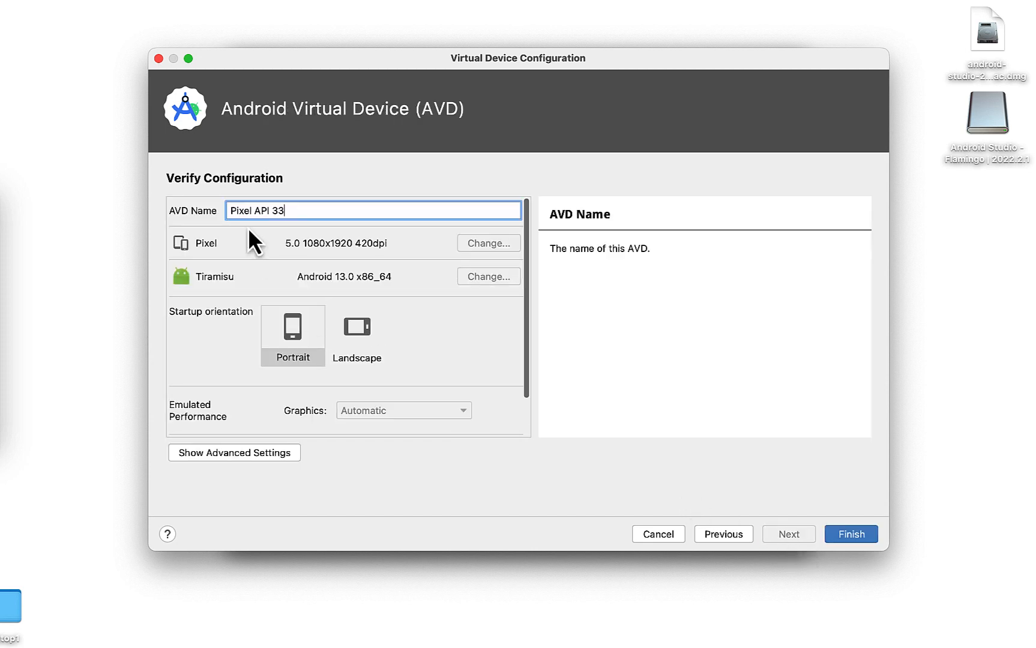
pyautogui.moveTo(285, 211); pyautogui.dragTo(231, 210)
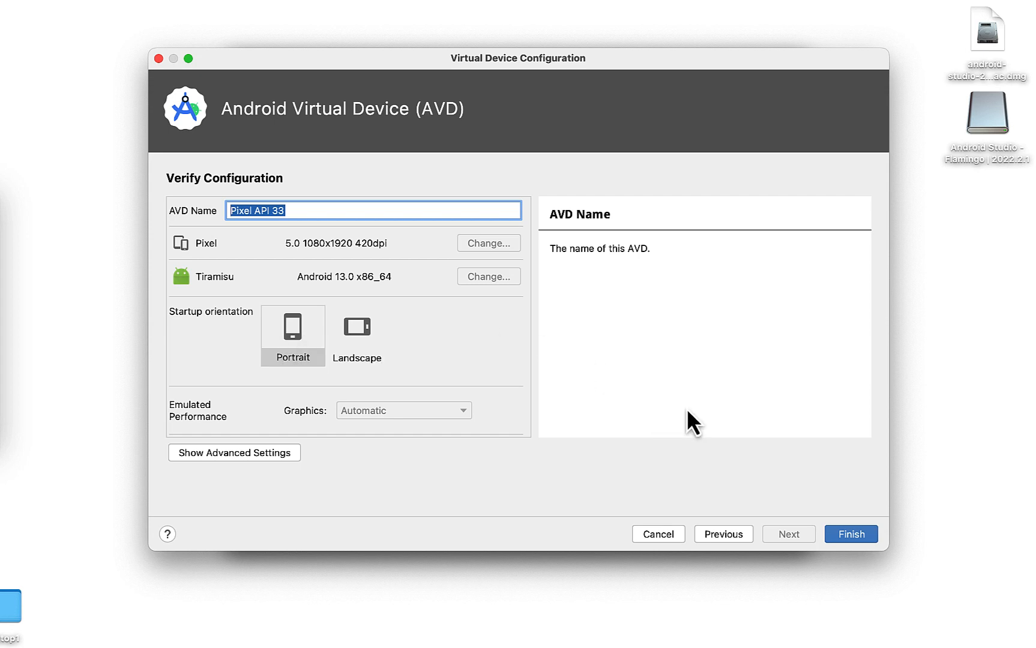
pyautogui.click(851, 535)
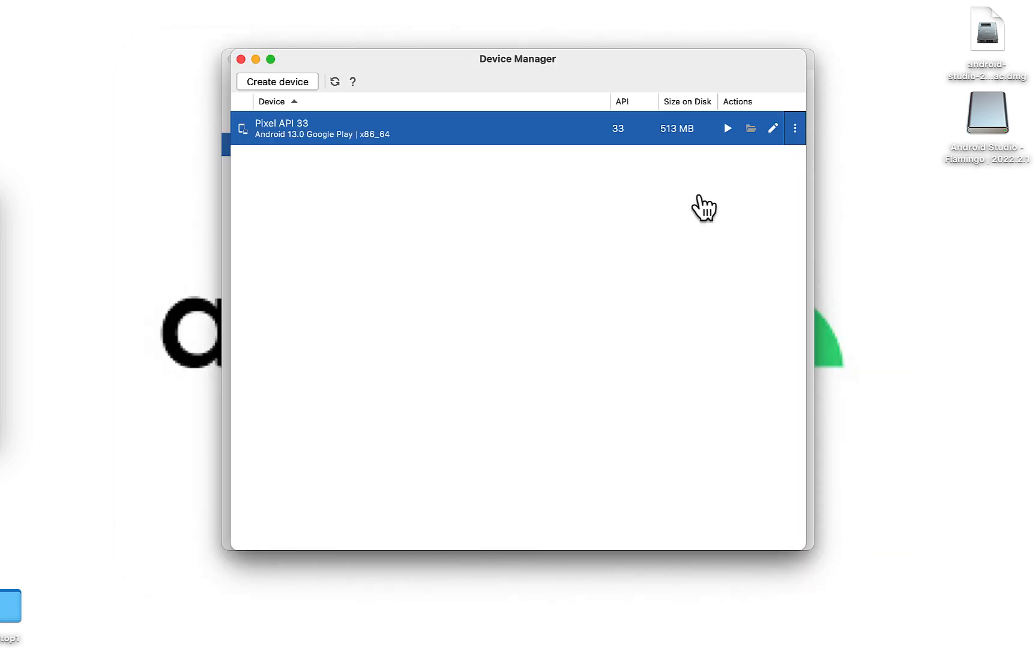
# - Launch the Pixel API 33 emulator and minimize the Device Manager and welcome windows
pyautogui.click(727, 128)
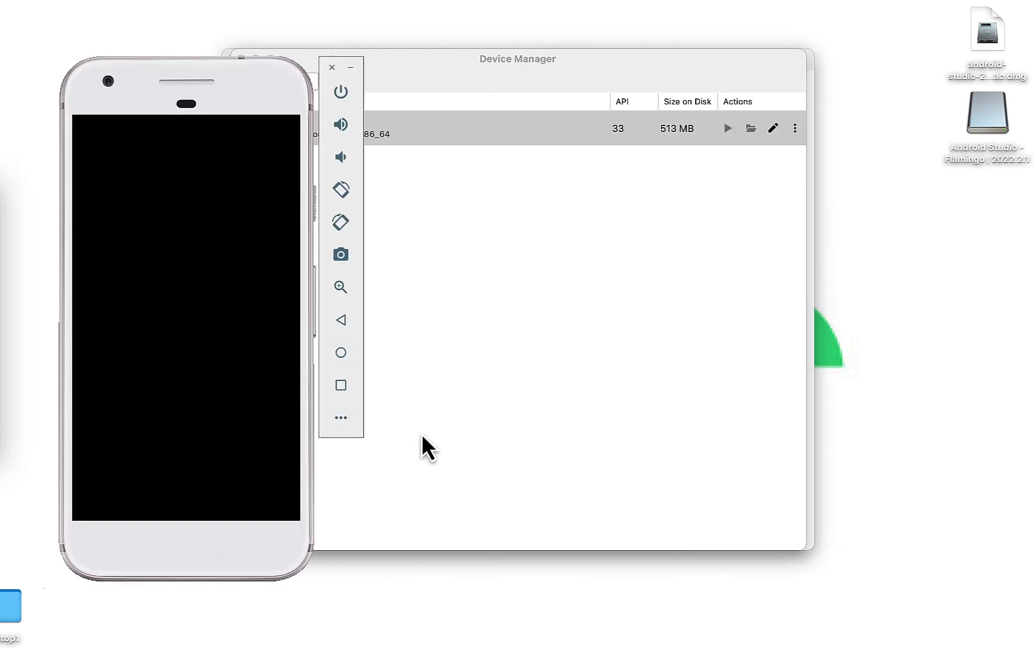
pyautogui.click(415, 76)
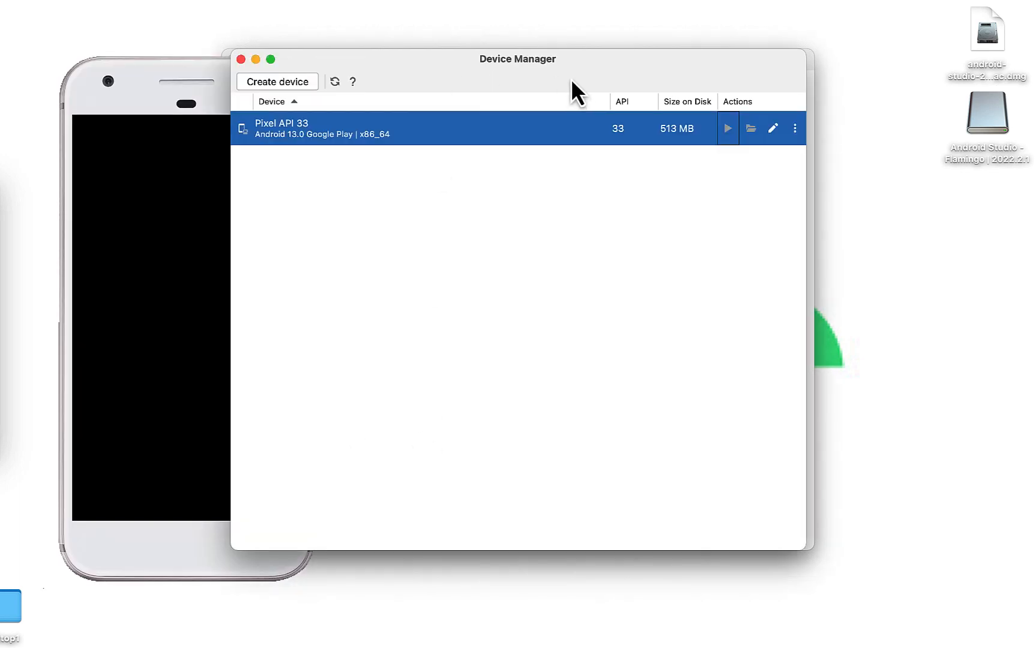
pyautogui.moveTo(473, 61); pyautogui.dragTo(624, 70)
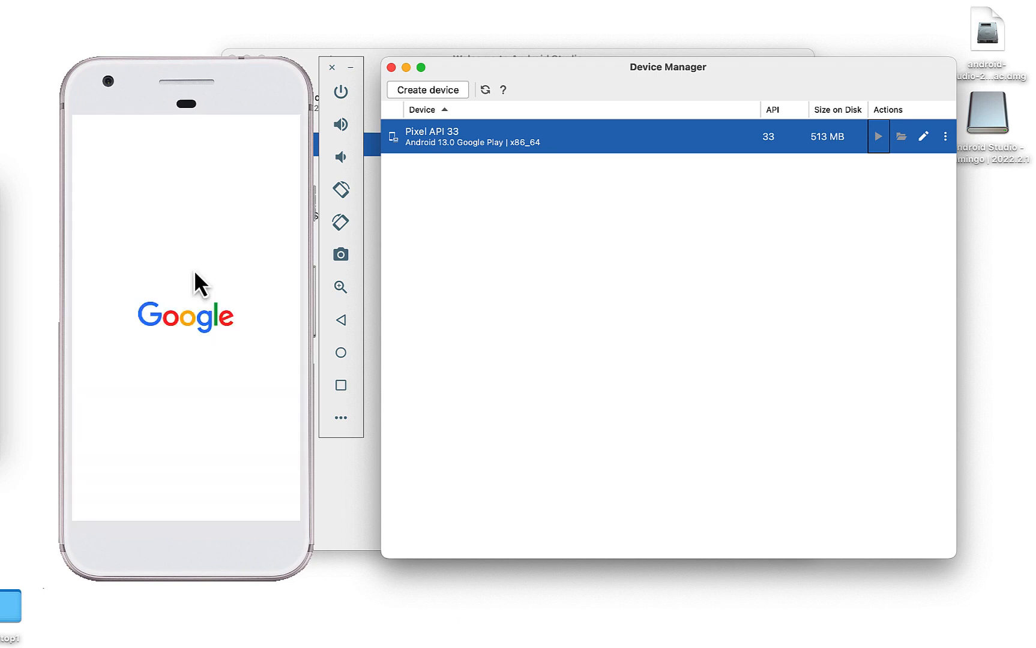
pyautogui.click(406, 68)
pyautogui.moveTo(421, 63); pyautogui.dragTo(570, 67)
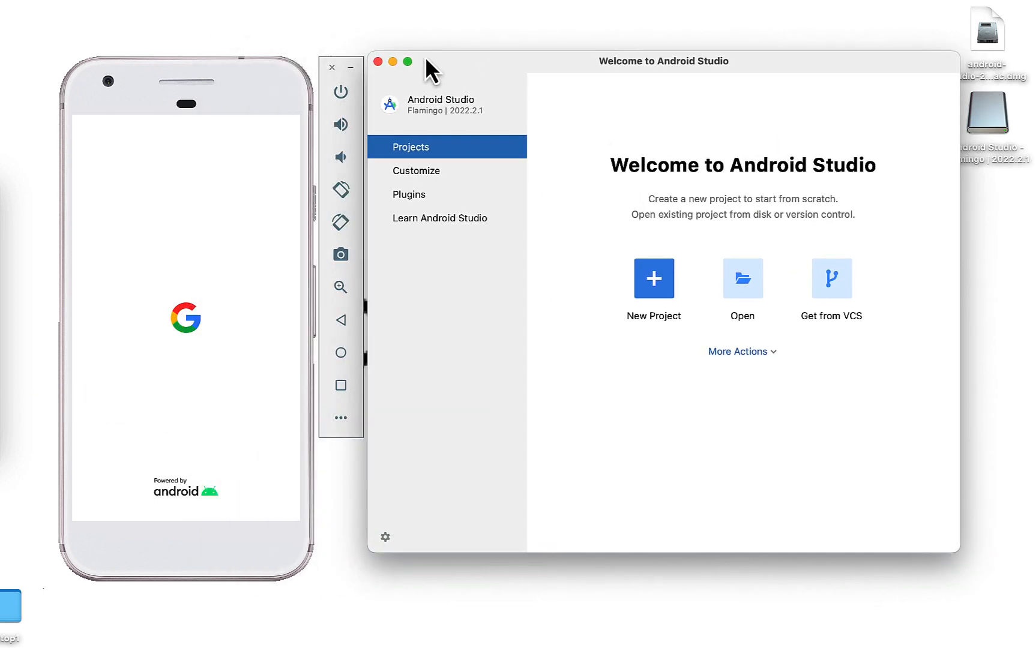
pyautogui.click(394, 61)
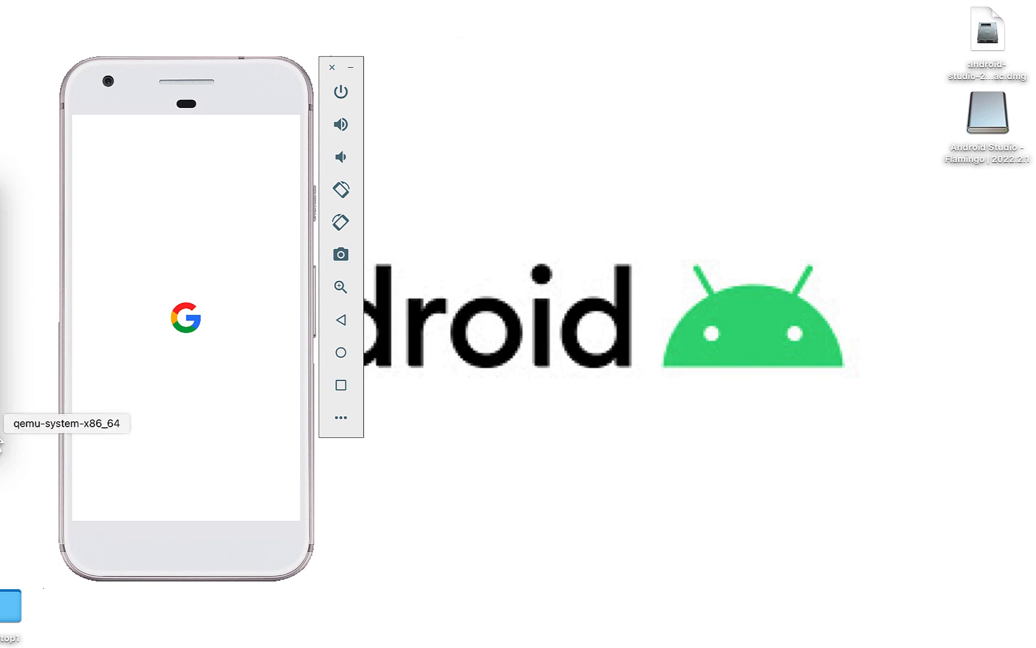
# - Switch to the mirrored motorola edge 20 phone, place it beside the emulator, and open About phone in its Settings
pyautogui.click(2, 368)
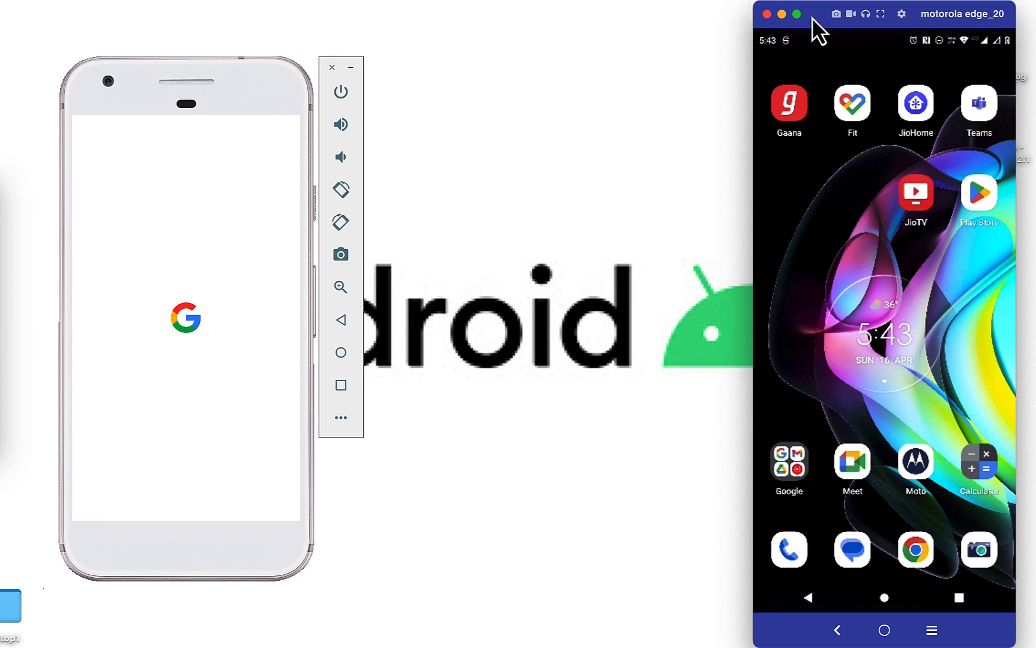
pyautogui.moveTo(811, 18); pyautogui.dragTo(686, 38)
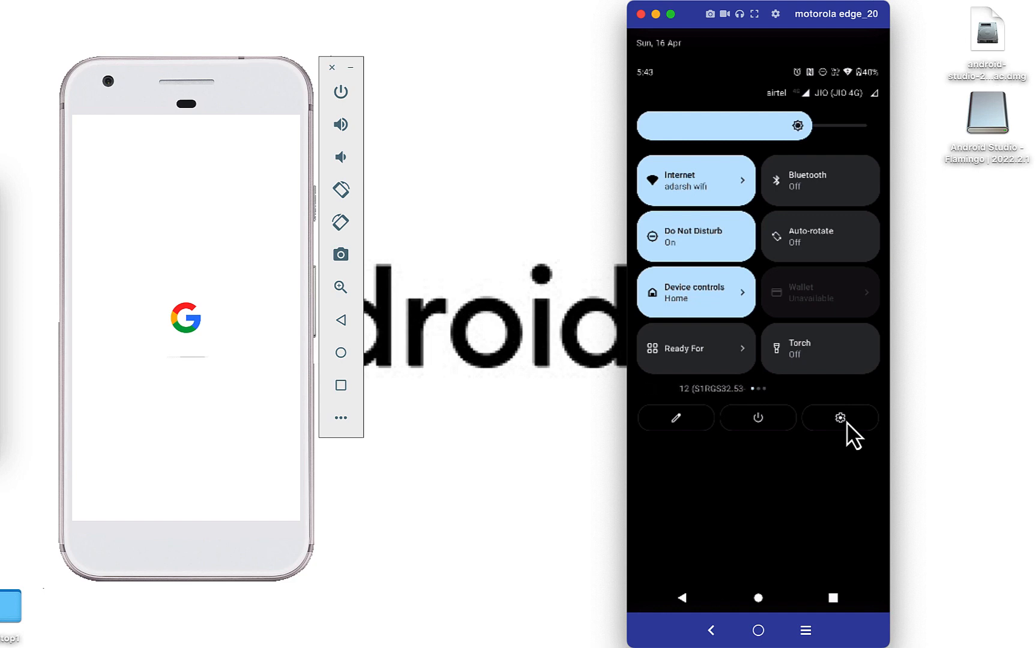
pyautogui.click(846, 422)
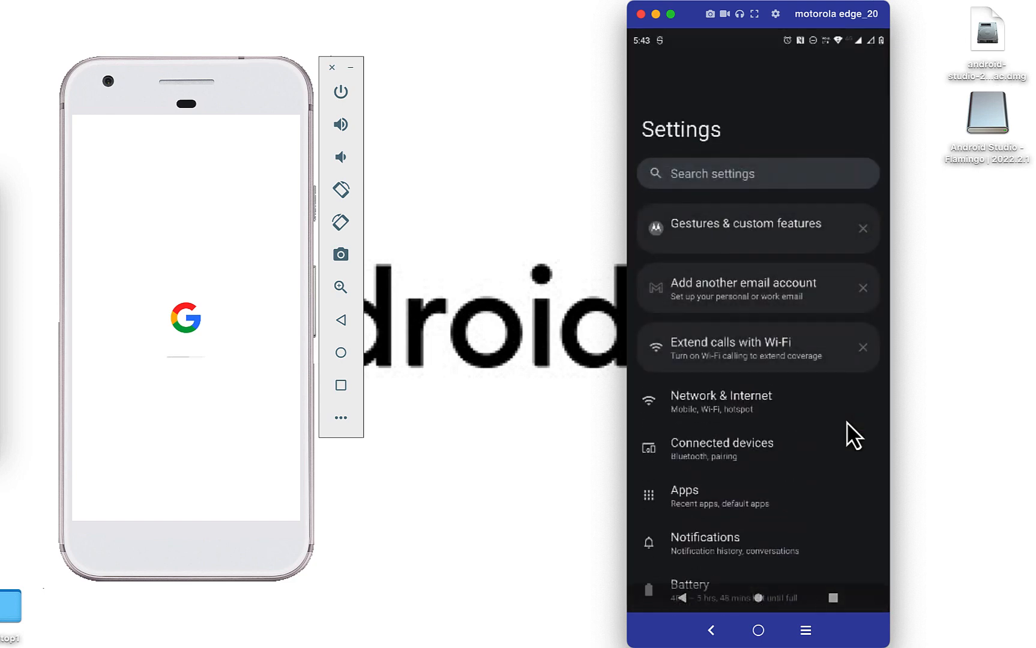
pyautogui.scroll(-5, 847, 421)
pyautogui.scroll(-5, 847, 421)
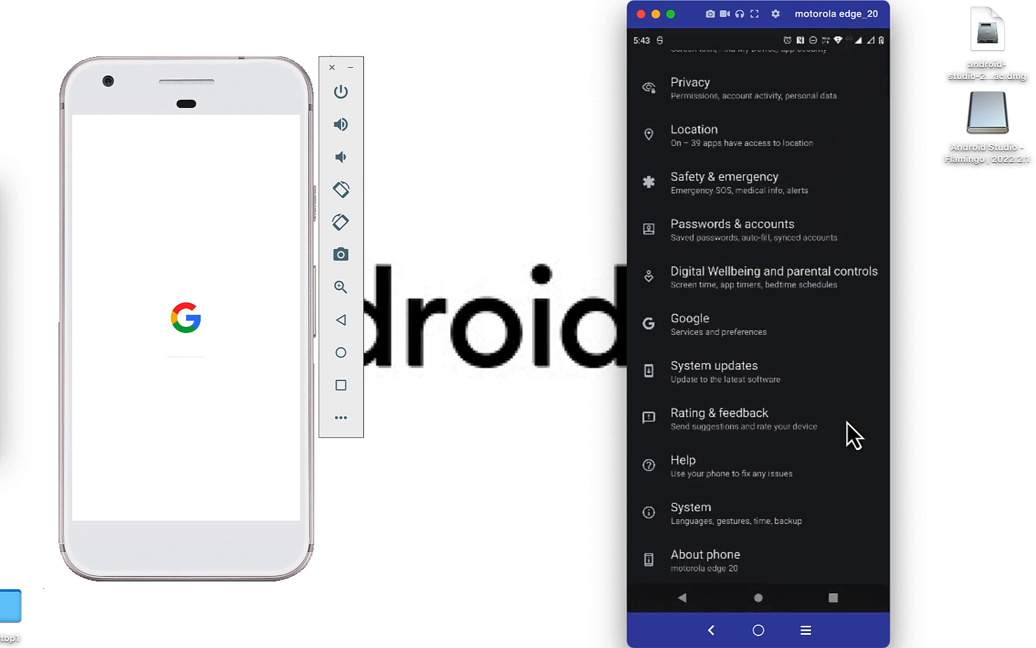
pyautogui.click(719, 566)
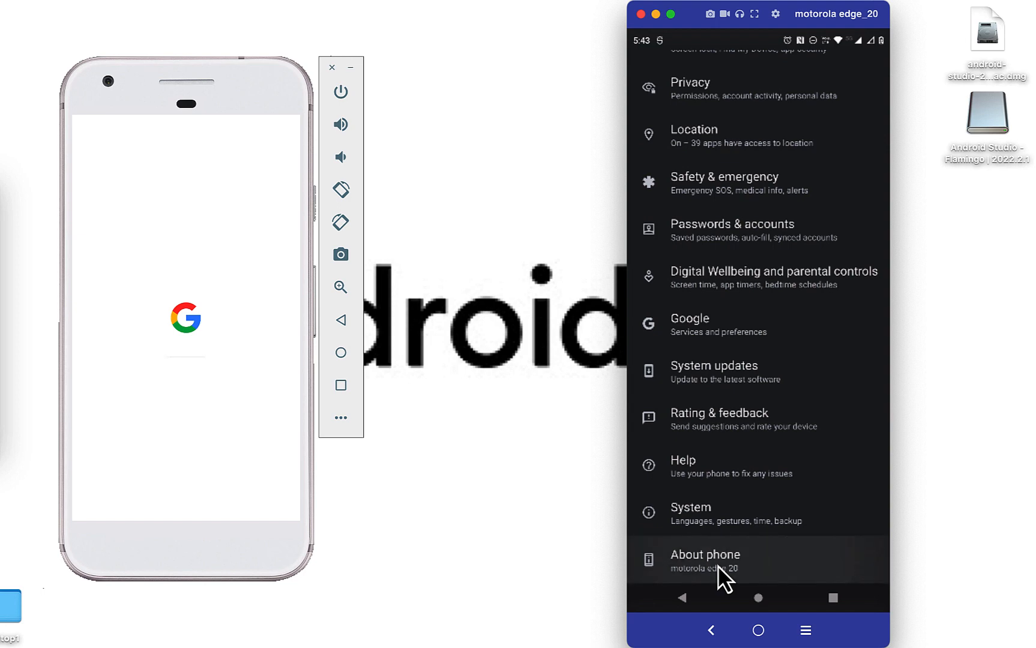
# - Tap the phone's build number repeatedly to unlock developer mode
pyautogui.scroll(-10, 718, 566)
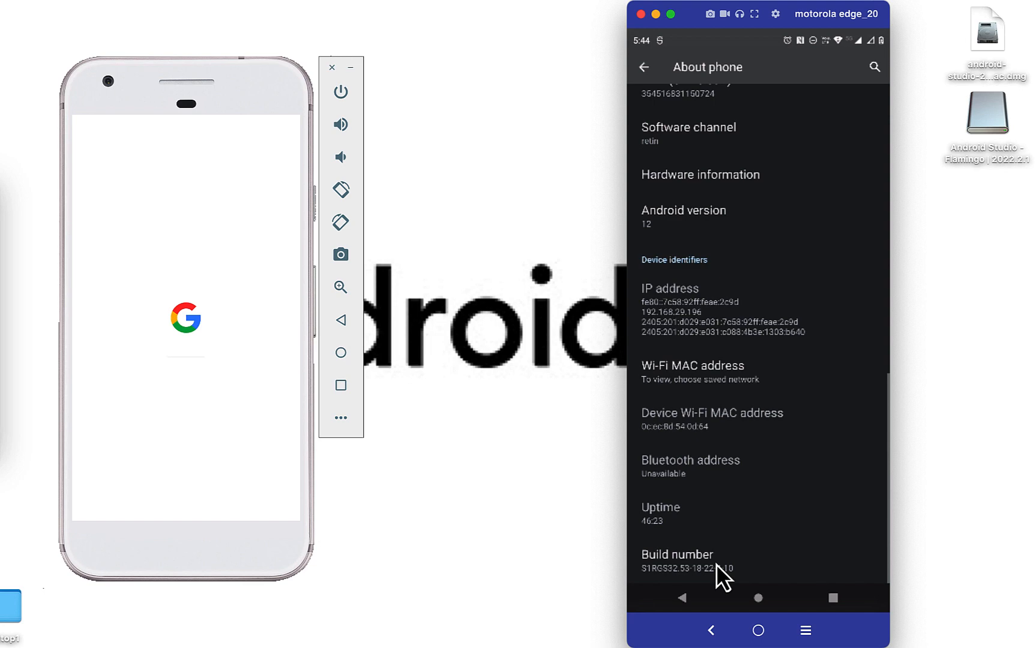
pyautogui.click(716, 564)
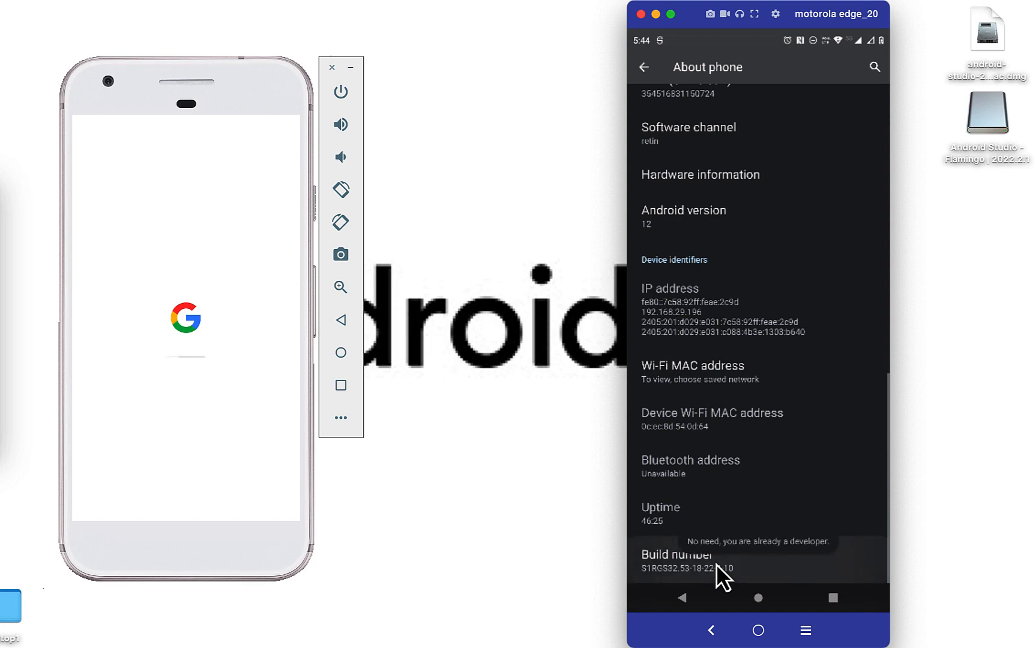
pyautogui.click(716, 563)
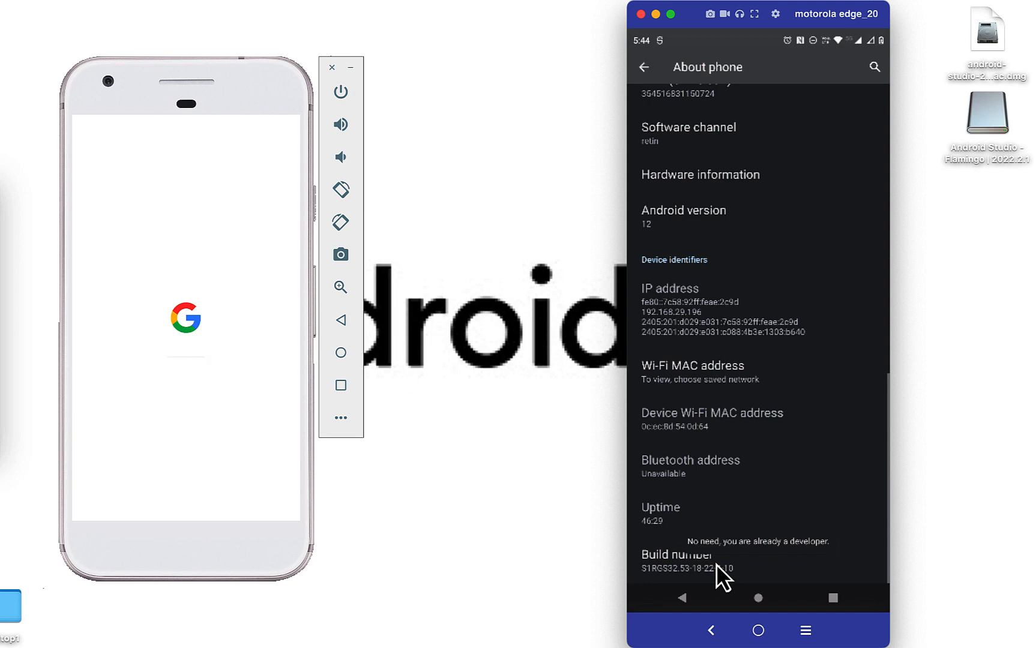
pyautogui.click(717, 563)
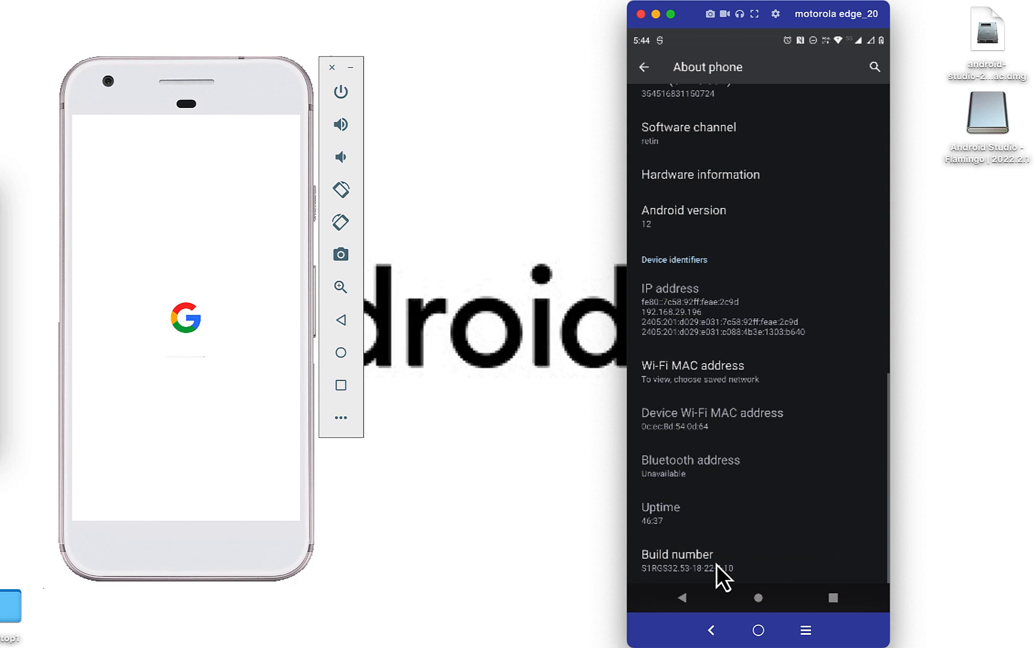
pyautogui.click(716, 564)
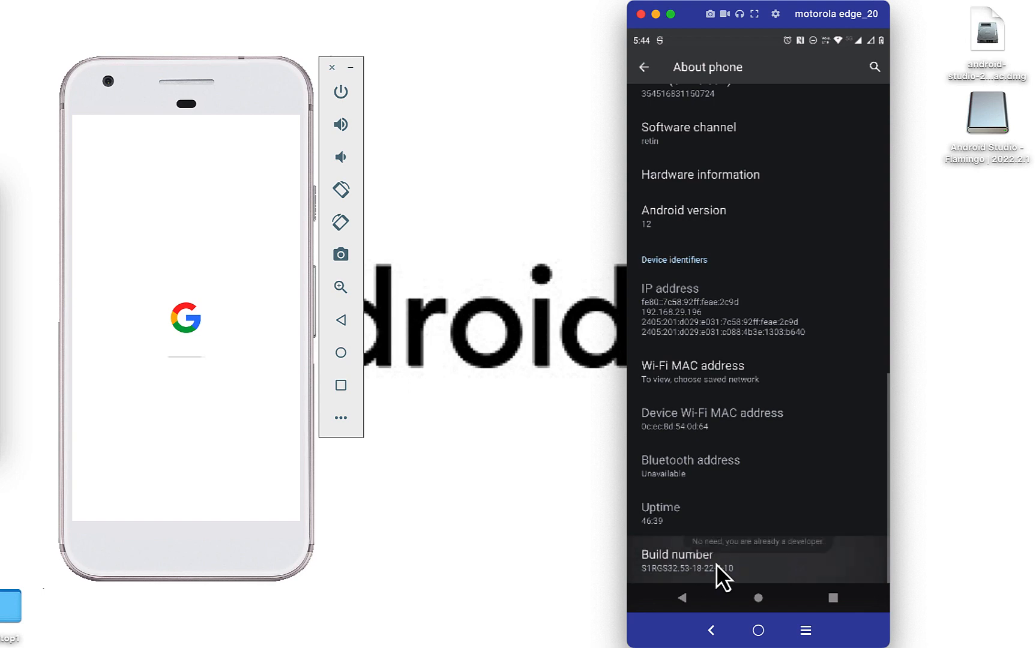
pyautogui.click(717, 563)
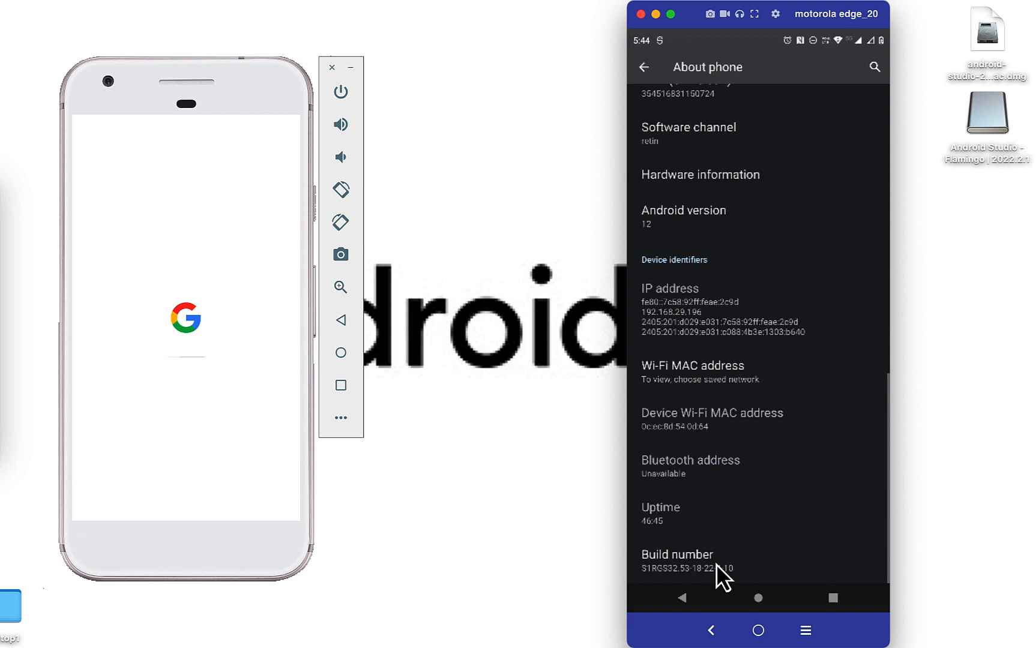
# - Return to the phone's main settings and open Developer options under System
pyautogui.press('Escape')
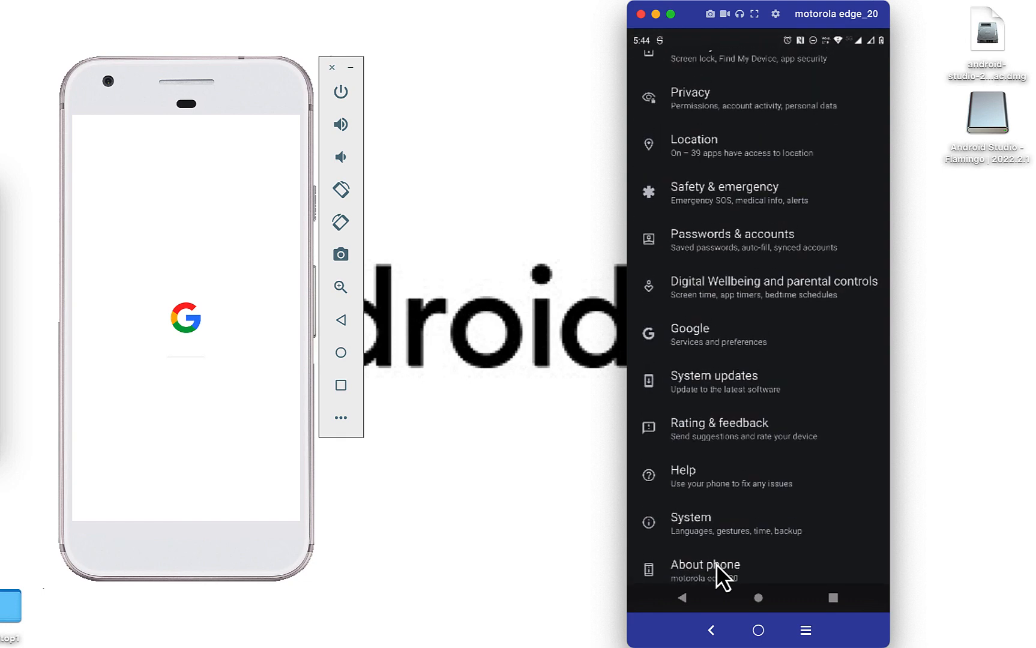
pyautogui.click(760, 529)
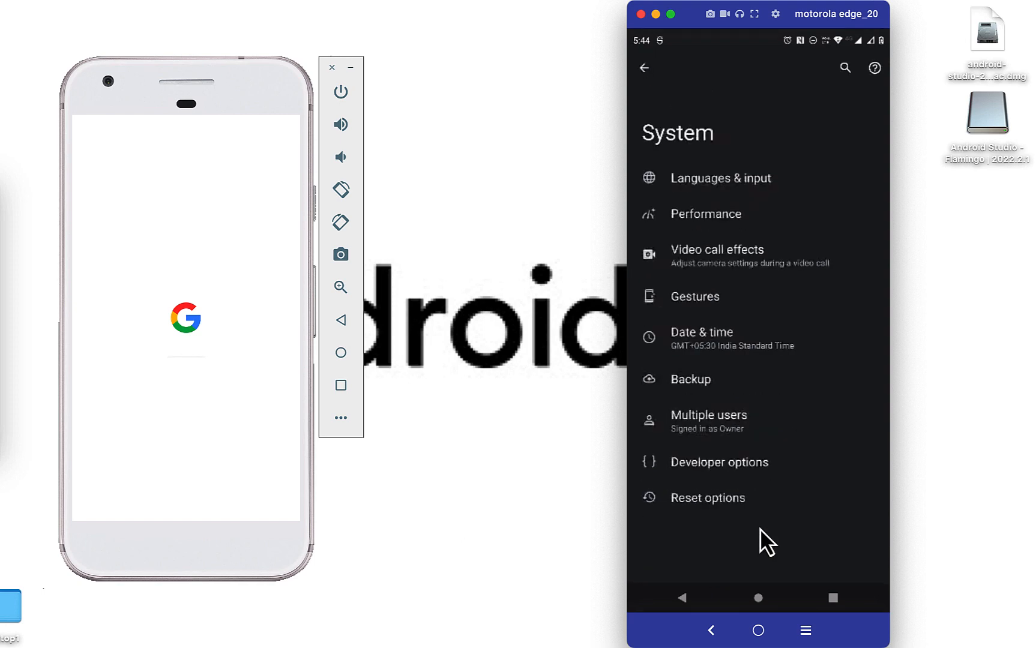
pyautogui.click(701, 470)
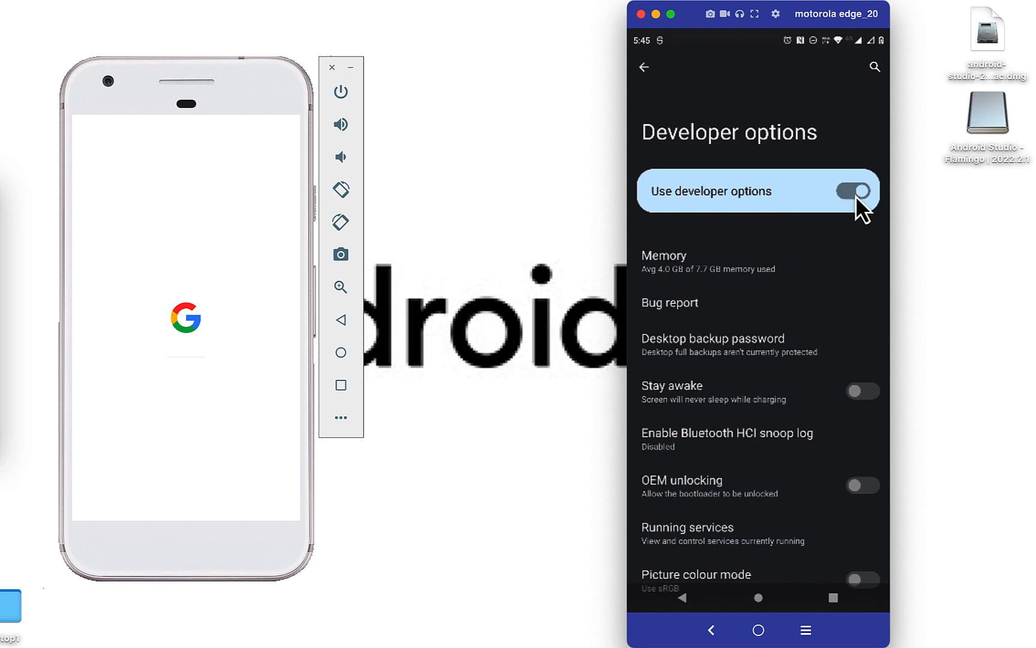
# - Enable wireless debugging on the phone, always allowing it on the current Wi-Fi network, and choose pairing with a QR code
pyautogui.scroll(-10, 855, 197)
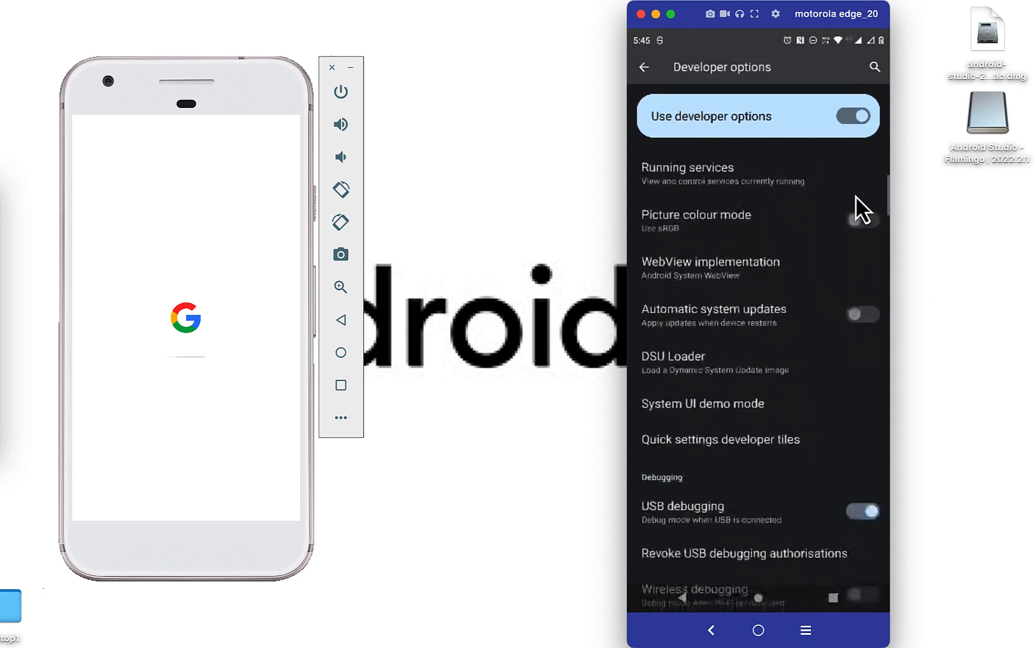
pyautogui.scroll(-5, 855, 196)
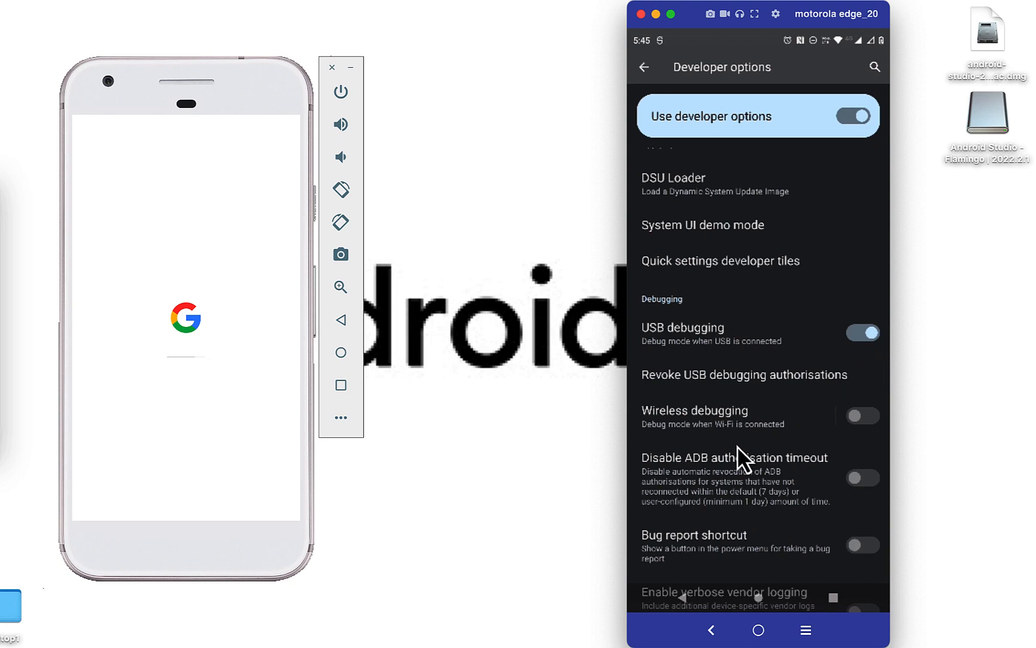
pyautogui.scroll(-3, 736, 447)
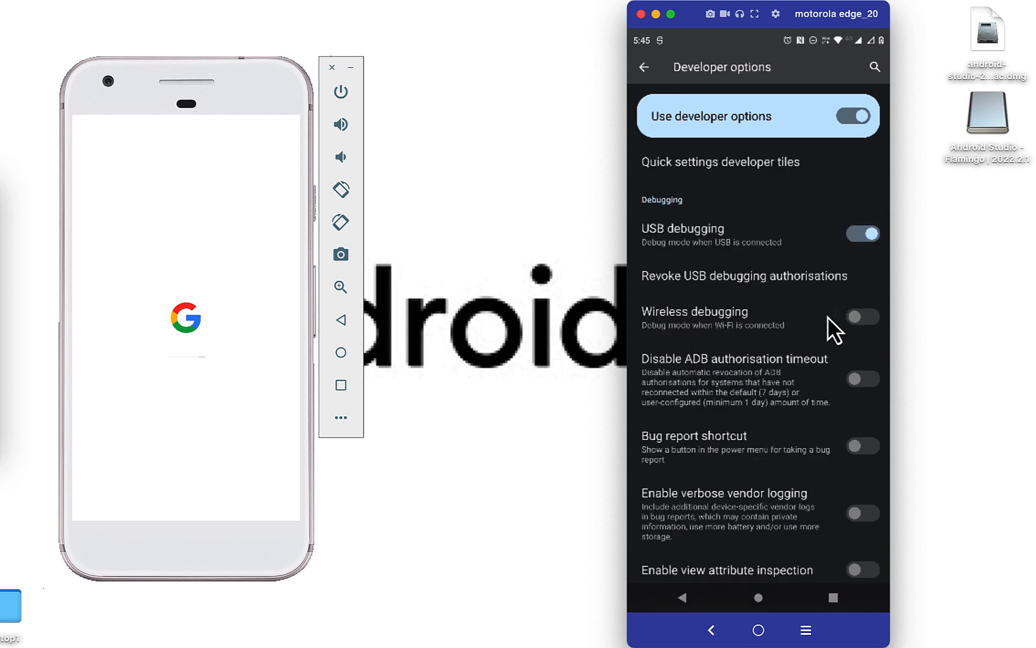
pyautogui.click(861, 321)
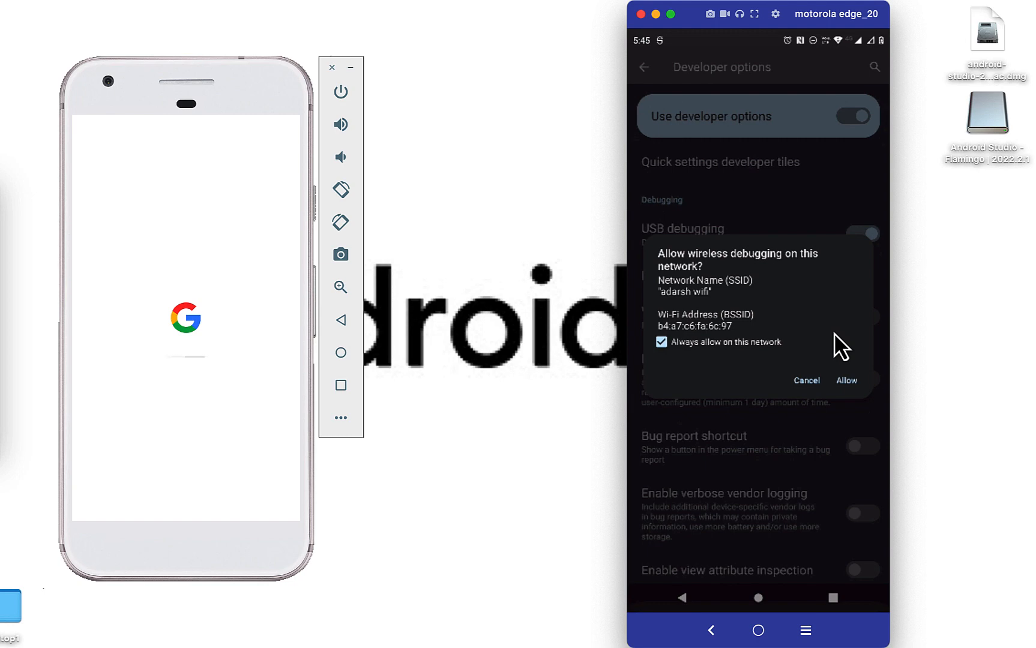
pyautogui.click(849, 381)
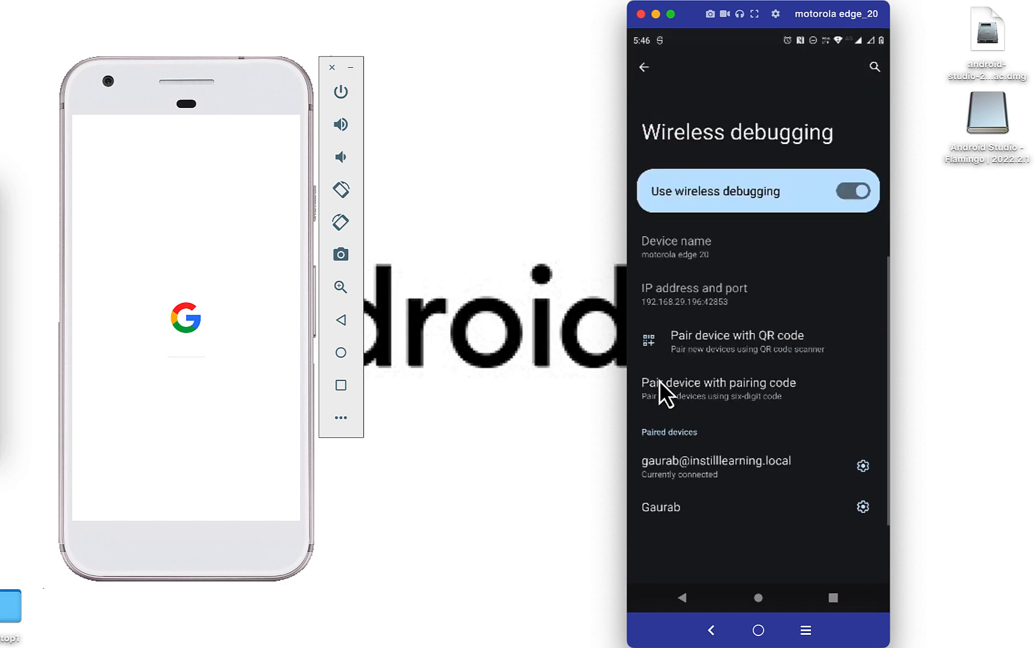
pyautogui.click(789, 345)
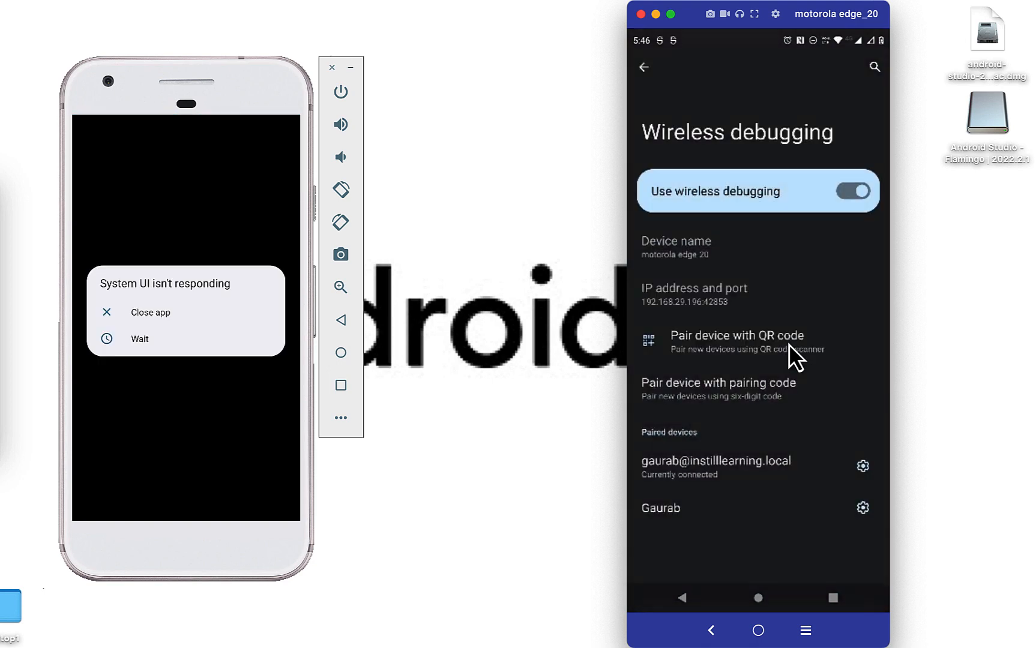
# - Close the unresponsive System UI on the Pixel emulator so that the device can continue starting
pyautogui.click(145, 322)
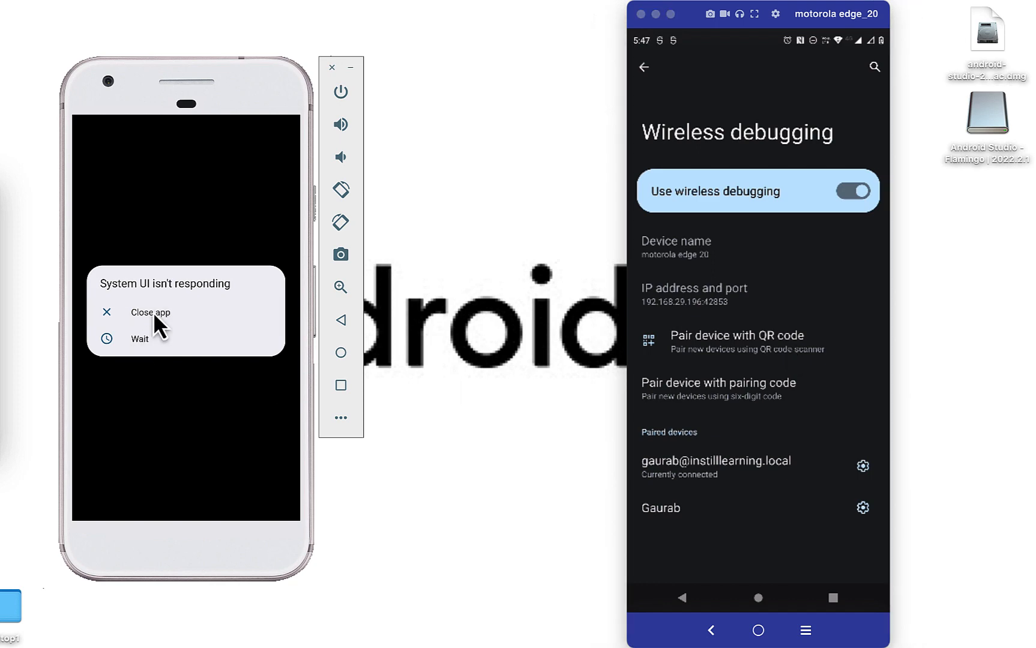
pyautogui.click(153, 312)
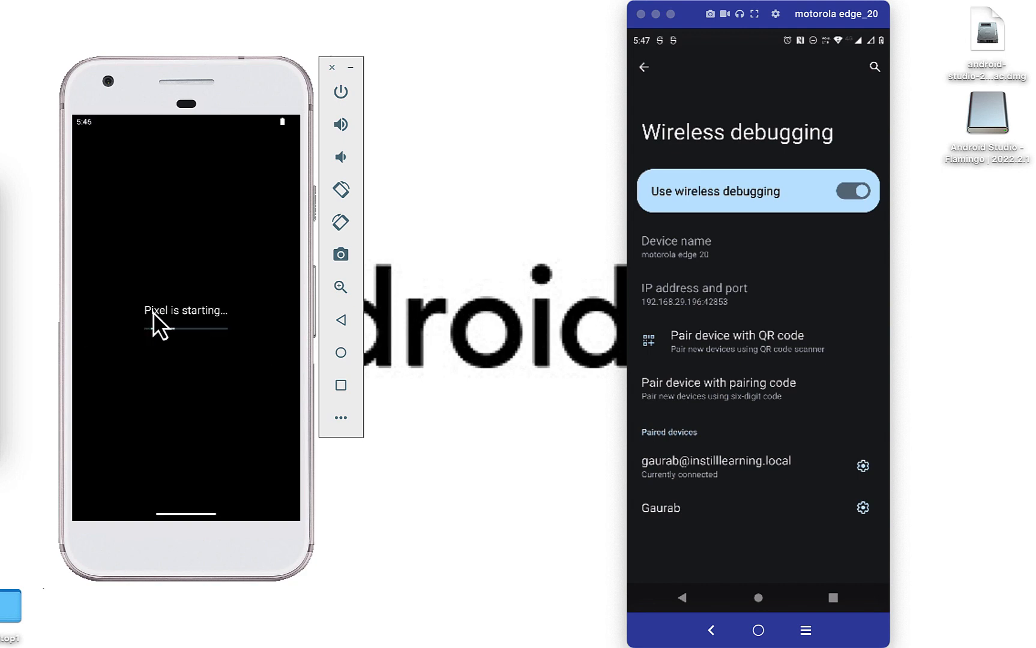